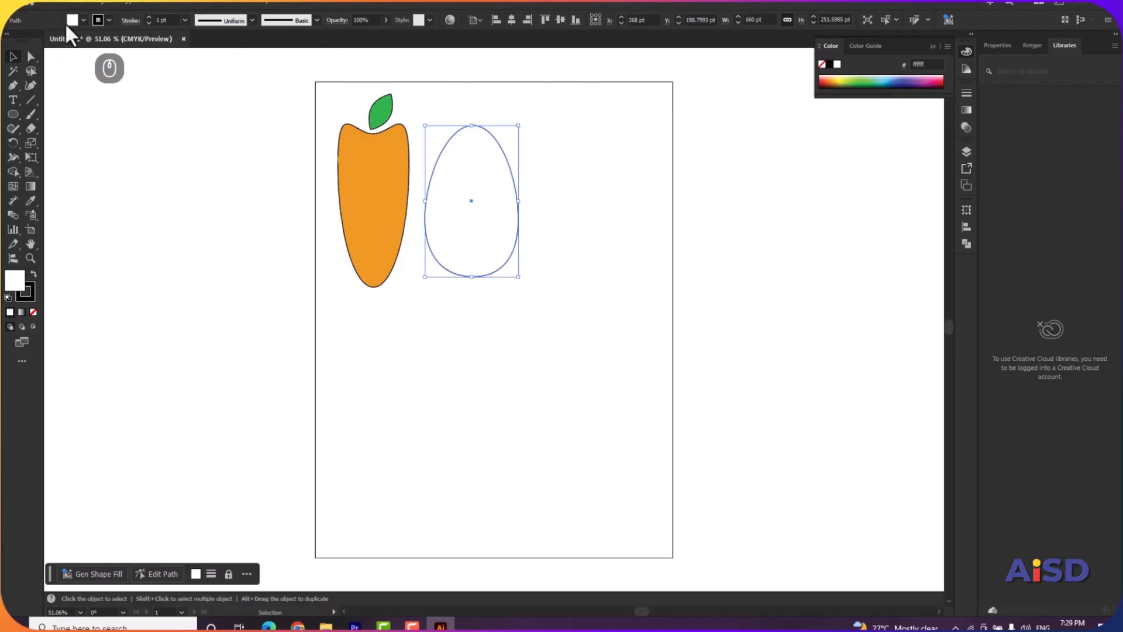
Draw a rectangle about 254 by 248 pt on the artboard below the carrot and egg shapes.
{"action": "left_click", "coordinate": [15, 114]}
{"action": "left_click", "coordinate": [53, 128]}
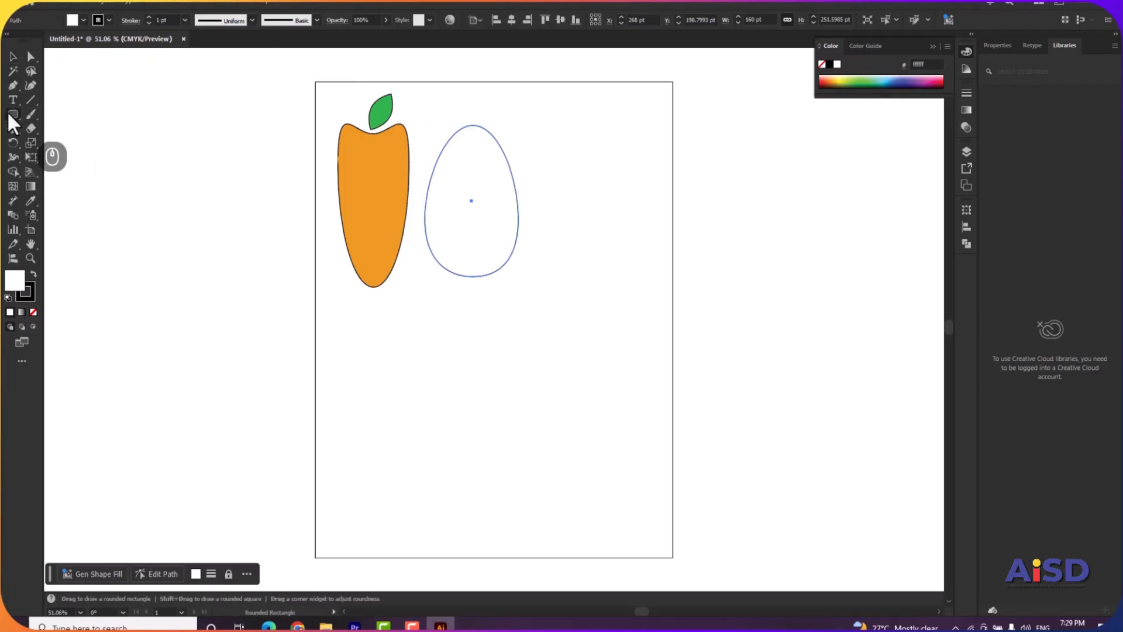
{"action": "left_click", "coordinate": [7, 110]}
{"action": "left_click", "coordinate": [41, 114]}
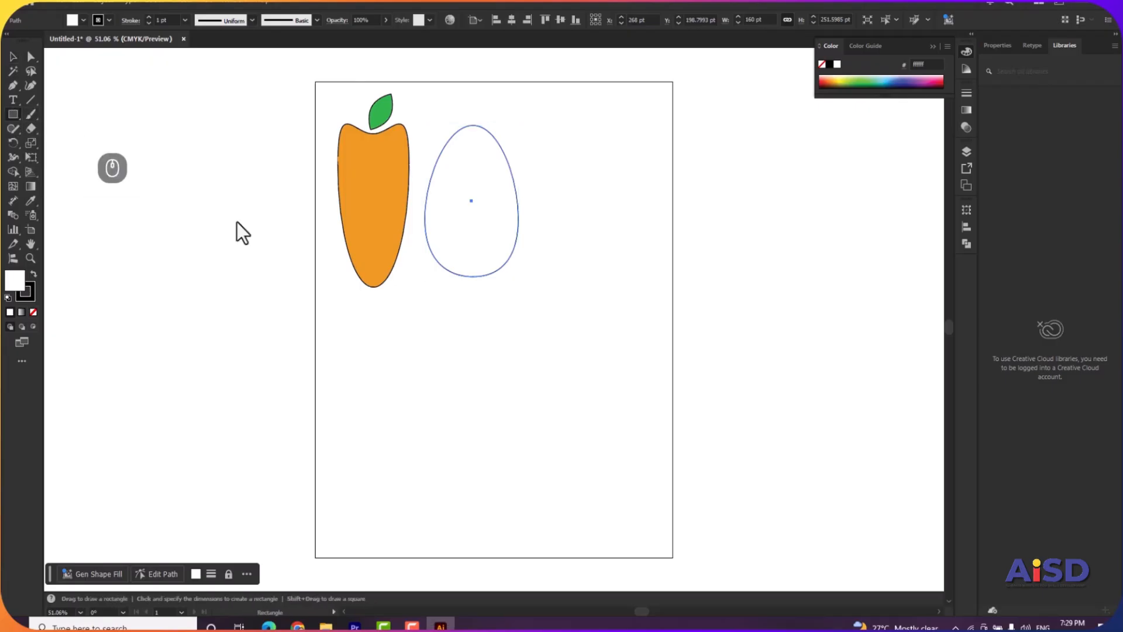
{"action": "left_click", "coordinate": [383, 319]}
{"action": "left_click_drag", "start_coordinate": [452, 348], "coordinate": [529, 468]}
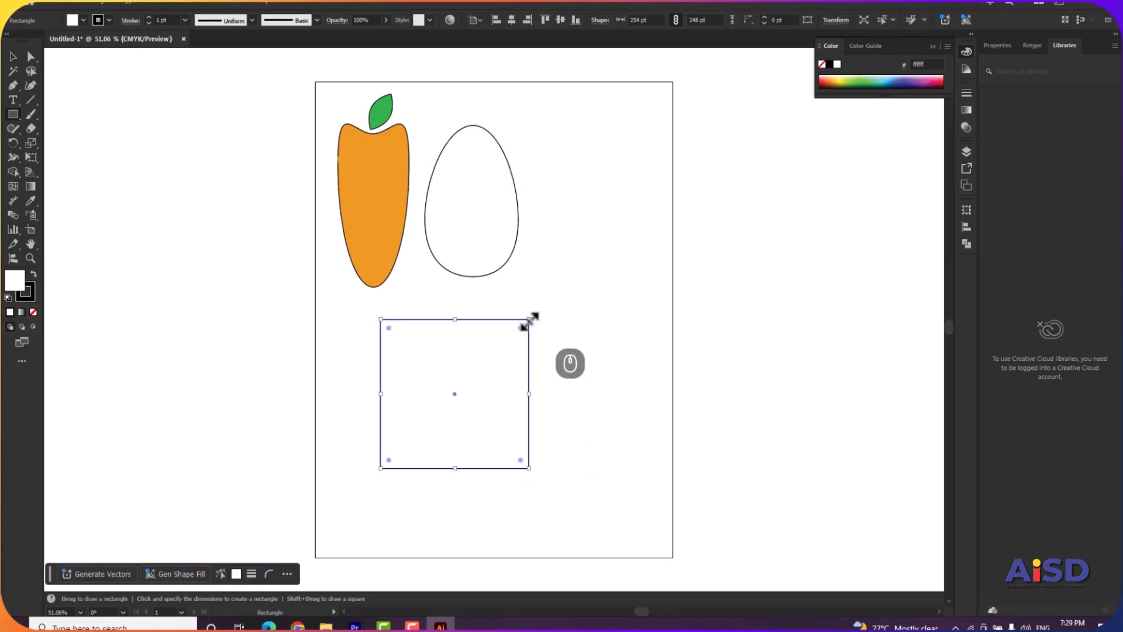
Round only the rectangle's upper-right corner to a radius of about 114.5 pt using Direct Selection.
{"action": "left_click", "coordinate": [31, 59]}
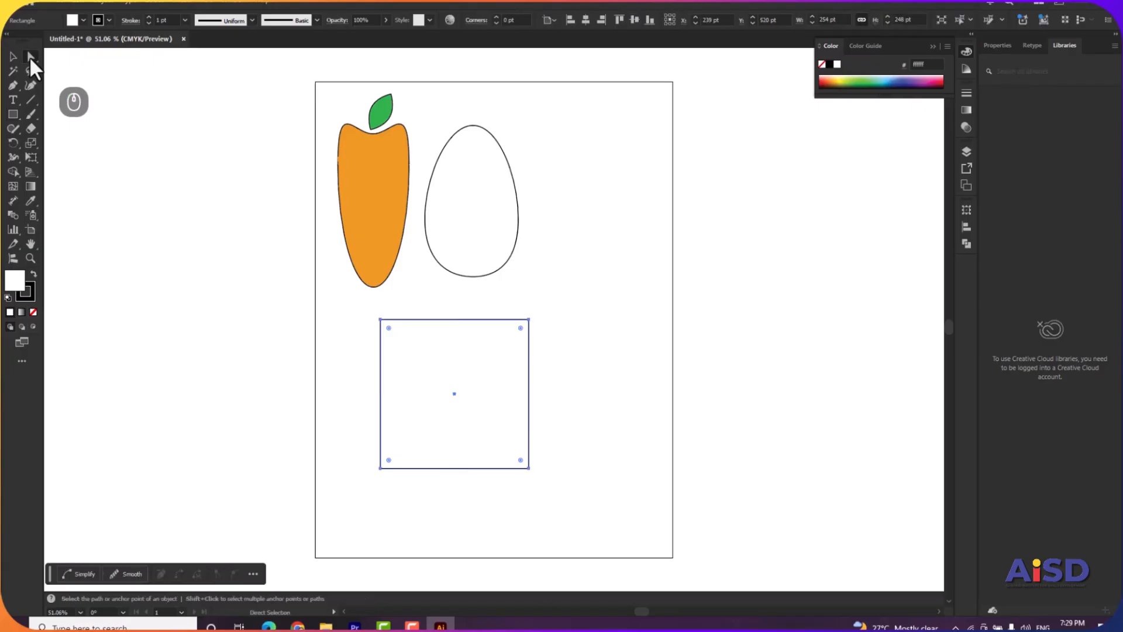
{"action": "left_click", "coordinate": [529, 319]}
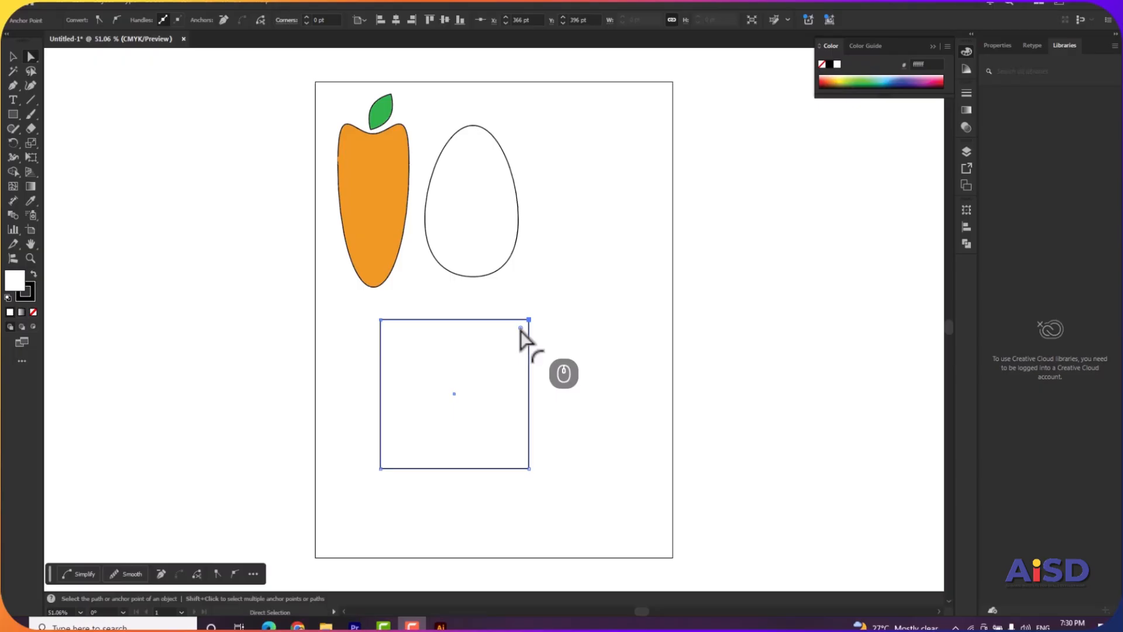
{"action": "left_click", "coordinate": [522, 338]}
{"action": "left_click_drag", "start_coordinate": [520, 329], "coordinate": [462, 388]}
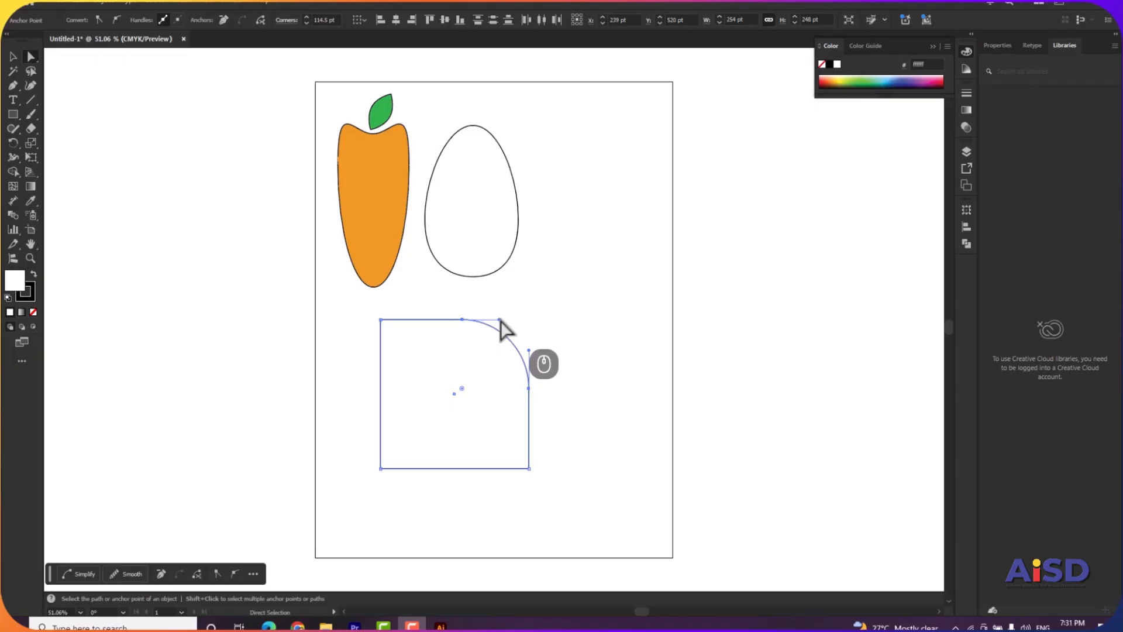
Reshape the rounded corner into an inward S-shaped curve by moving the direction handles of its two anchor points.
{"action": "mouse_move", "coordinate": [500, 321]}
{"action": "left_mouse_down"}
{"action": "mouse_move", "coordinate": [539, 299]}
{"action": "mouse_move", "coordinate": [574, 301]}
{"action": "mouse_move", "coordinate": [572, 292]}
{"action": "mouse_move", "coordinate": [505, 327]}
{"action": "left_mouse_up"}
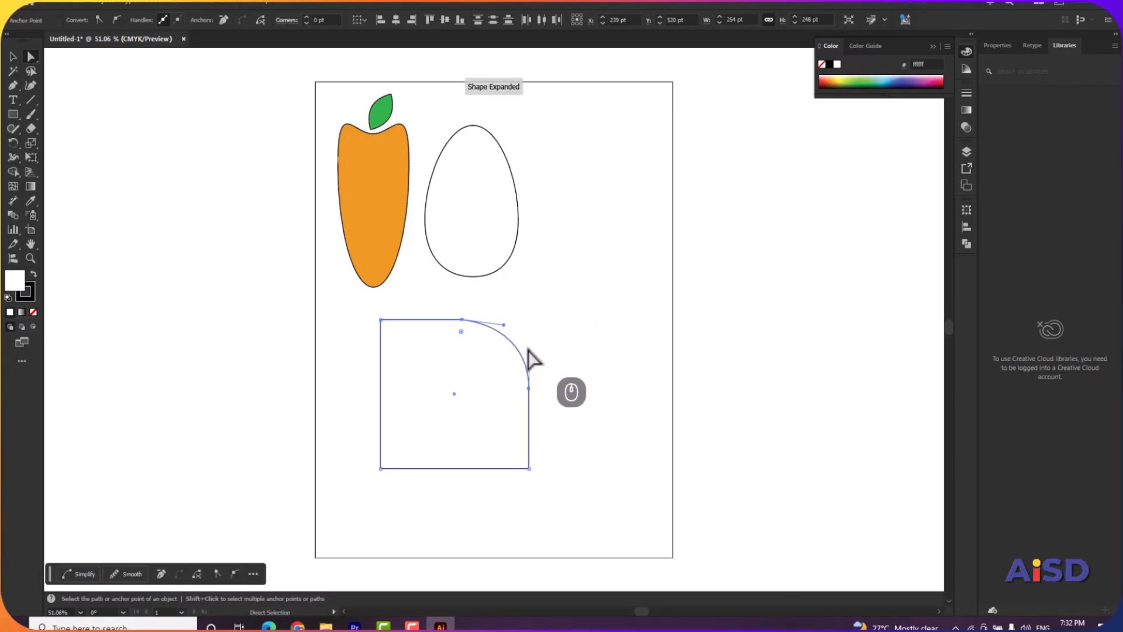
{"action": "left_click", "coordinate": [529, 353]}
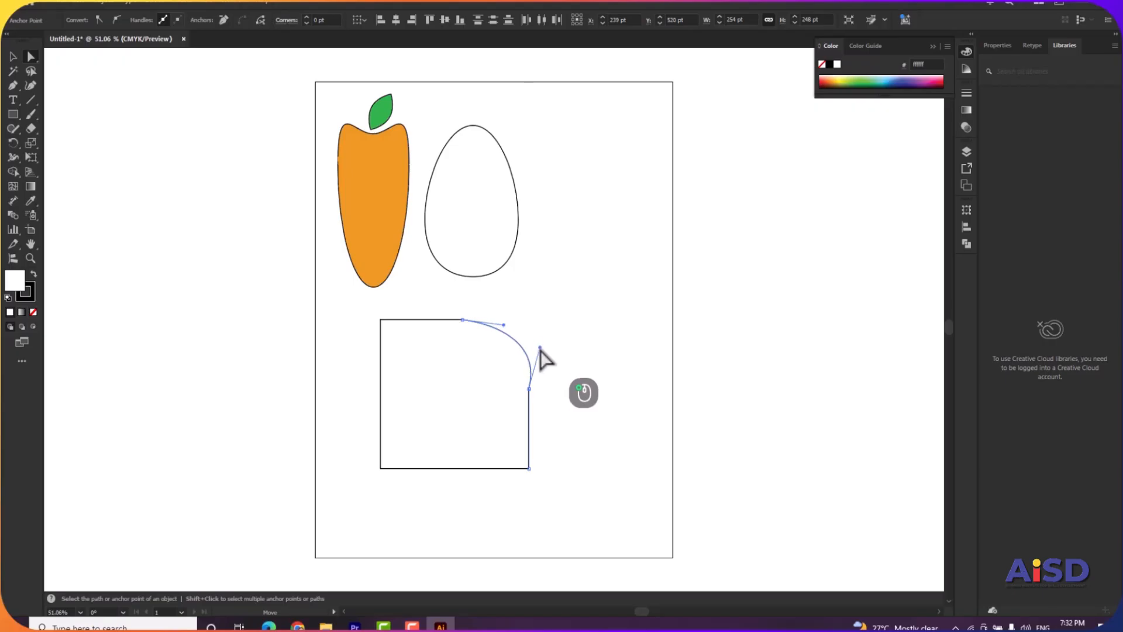
{"action": "left_click_drag", "start_coordinate": [531, 357], "coordinate": [412, 409]}
{"action": "left_click", "coordinate": [25, 57]}
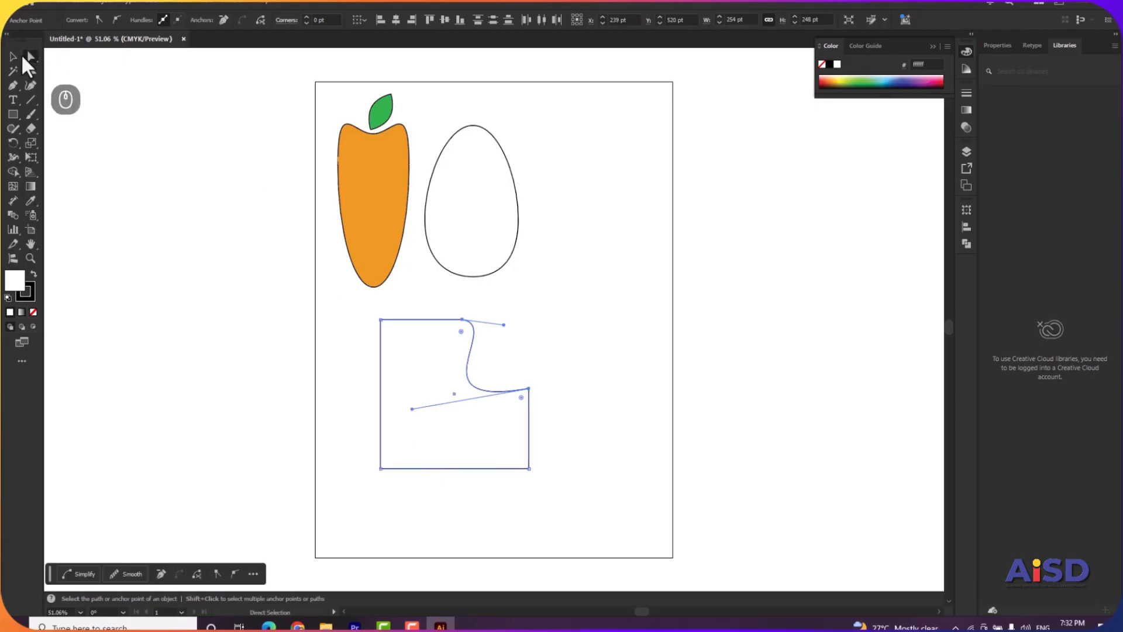
Fill the reshaped rectangle with dark blue #2d2d84.
{"action": "left_click", "coordinate": [14, 56]}
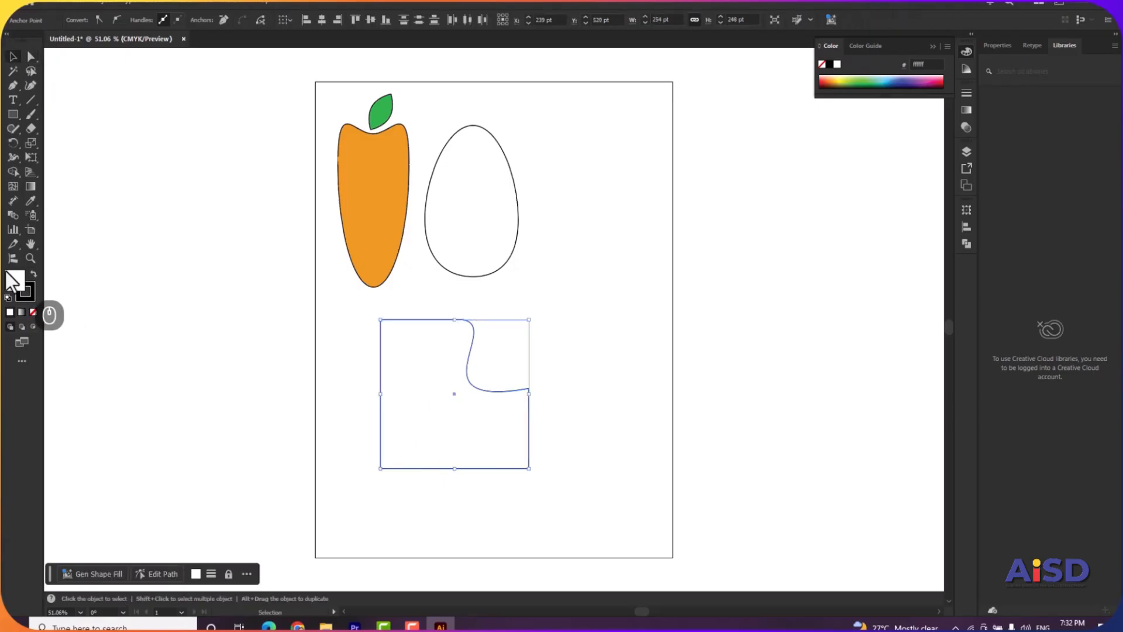
{"action": "left_click", "coordinate": [906, 80]}
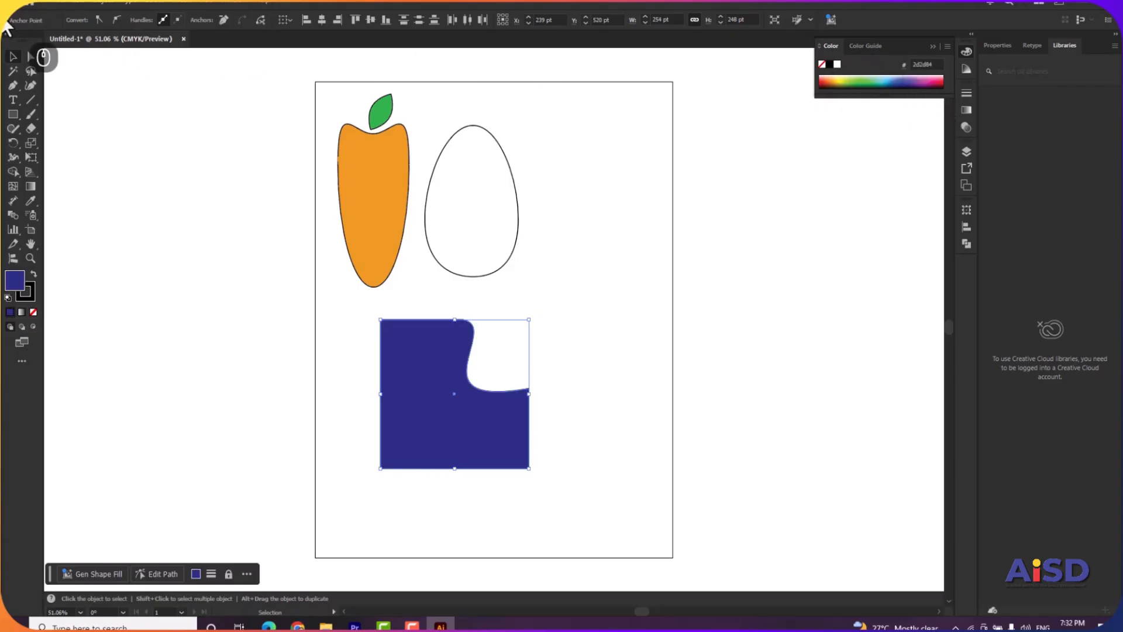
{"action": "left_click", "coordinate": [577, 234]}
Move the dark blue shape beside the egg, and delete it.
{"action": "left_click_drag", "start_coordinate": [445, 397], "coordinate": [614, 195]}
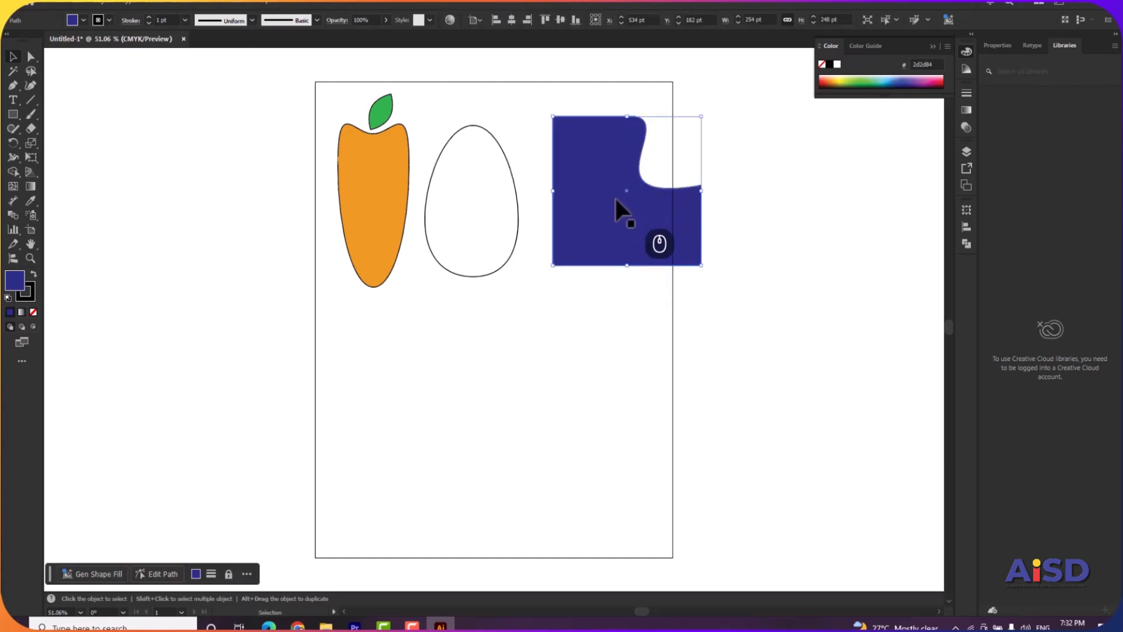
{"action": "key", "text": "Delete"}
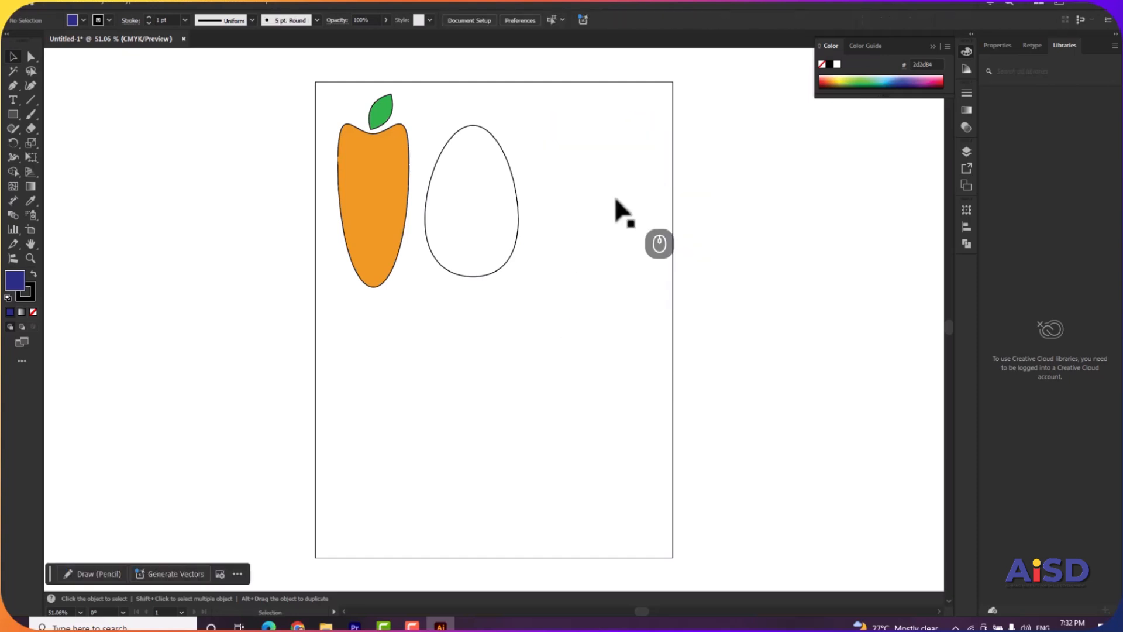
Draw a rectangle about 225 by 340 pt below the egg and move both top corner anchors inward to form a narrow-topped trapezoid.
{"action": "left_click", "coordinate": [12, 114]}
{"action": "mouse_move", "coordinate": [443, 305]}
{"action": "left_mouse_down"}
{"action": "mouse_move", "coordinate": [540, 431]}
{"action": "mouse_move", "coordinate": [574, 510]}
{"action": "left_mouse_up"}
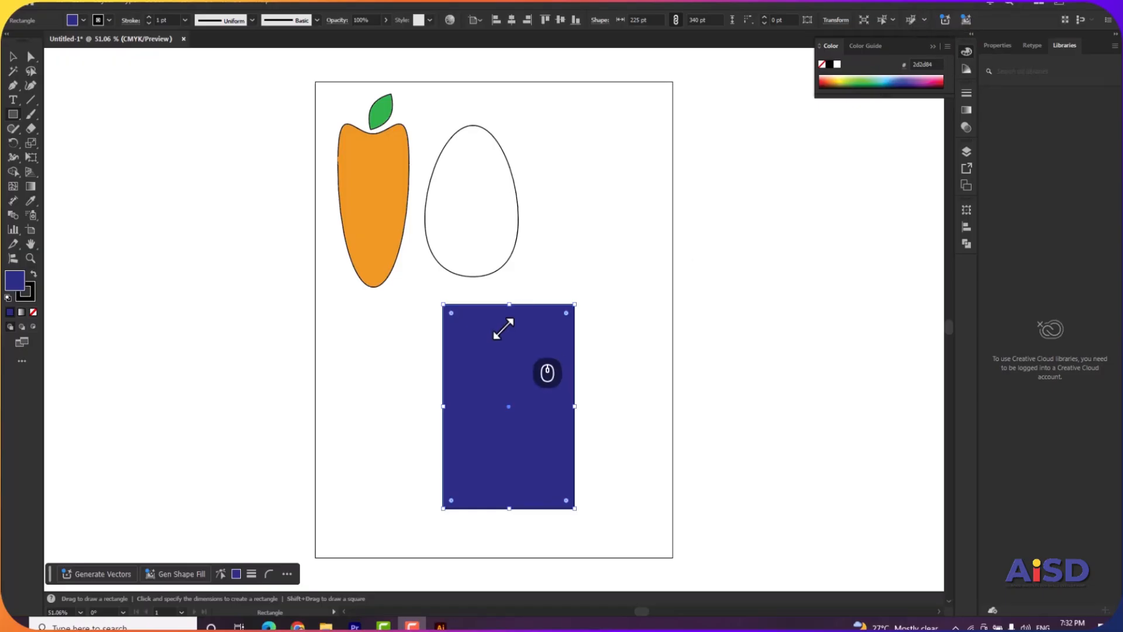
{"action": "left_click", "coordinate": [31, 56]}
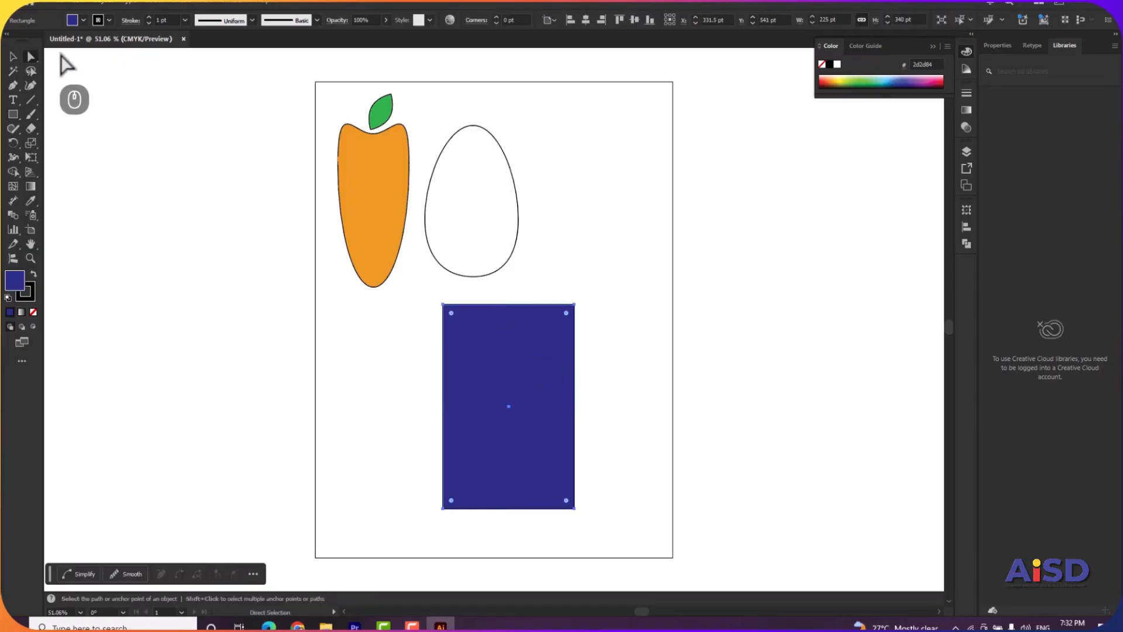
{"action": "left_click", "coordinate": [585, 295]}
{"action": "left_click_drag", "start_coordinate": [575, 304], "coordinate": [505, 306]}
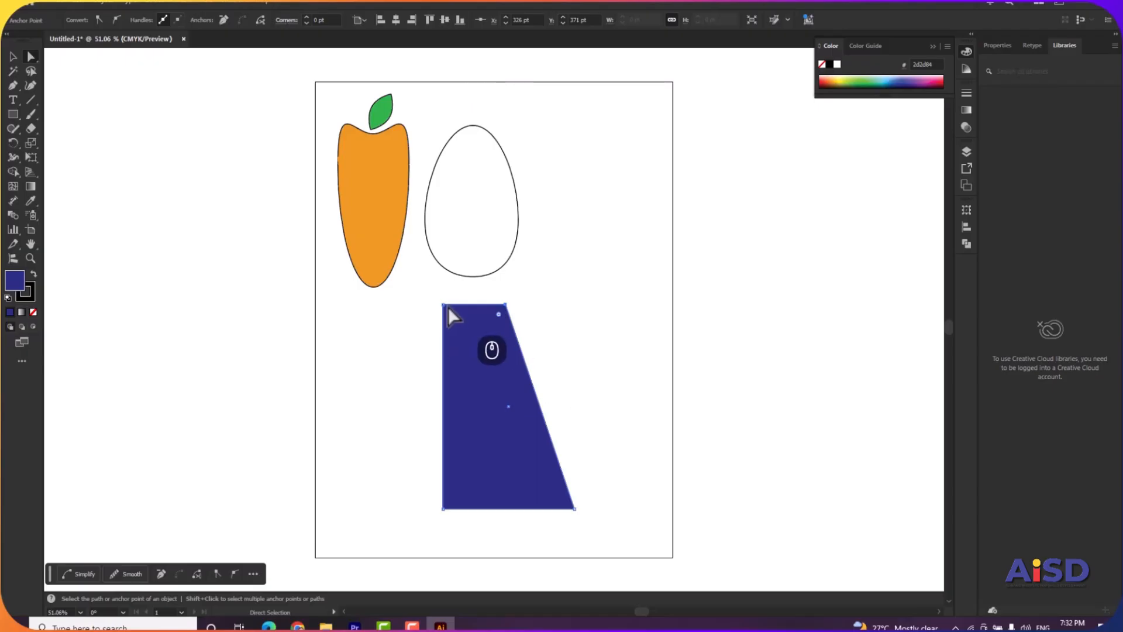
{"action": "left_click_drag", "start_coordinate": [444, 305], "coordinate": [480, 306]}
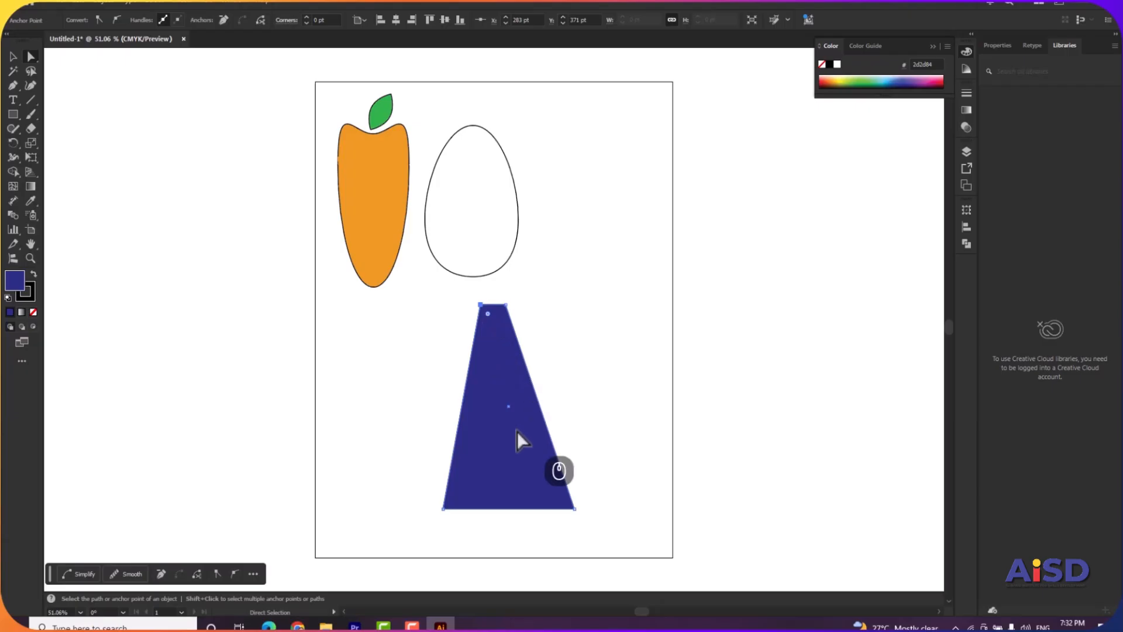
{"action": "left_click", "coordinate": [13, 63]}
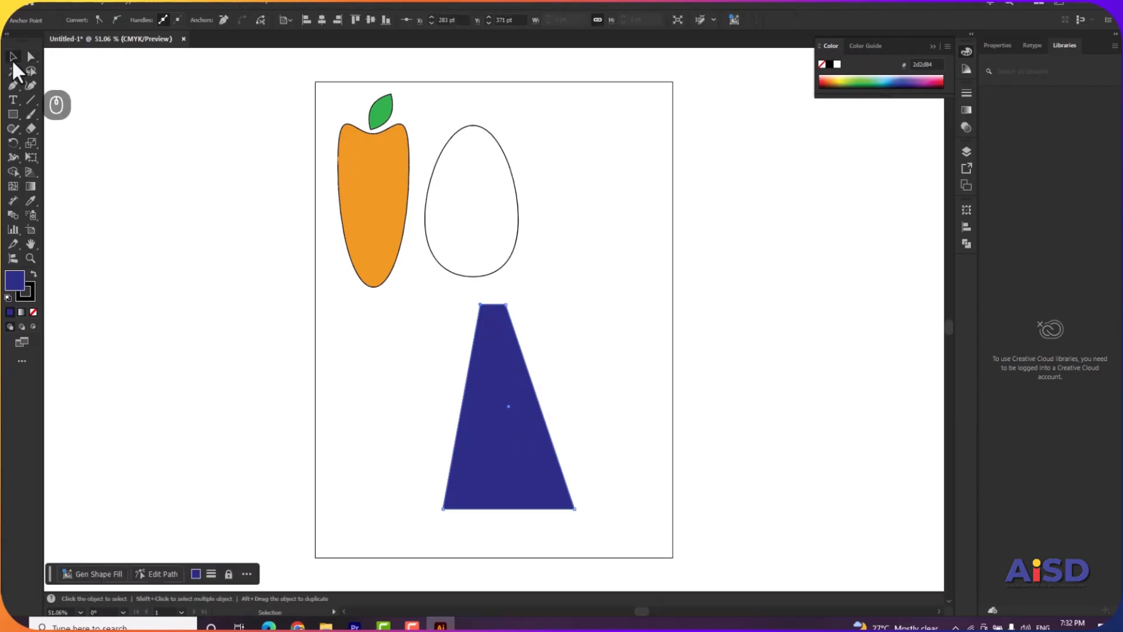
Clear the artboard by deleting the blue trapezoid, the carrot with its leaf, and the egg.
{"action": "left_click", "coordinate": [594, 305]}
{"action": "left_click", "coordinate": [509, 443]}
{"action": "key", "text": "Delete"}
{"action": "left_click_drag", "start_coordinate": [555, 130], "coordinate": [306, 326]}
{"action": "key", "text": "Delete"}
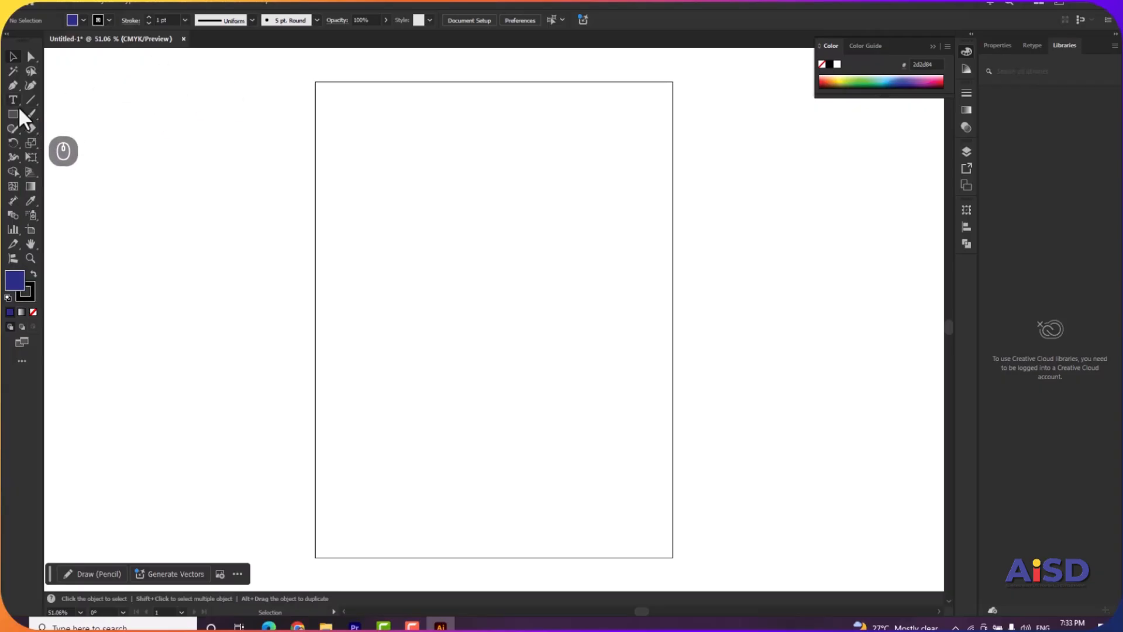
Draw an upright ellipse about 281 by 363 pt near the artboard's centre and fill it with red #ef1111.
{"action": "left_click_drag", "start_coordinate": [15, 114], "coordinate": [64, 148]}
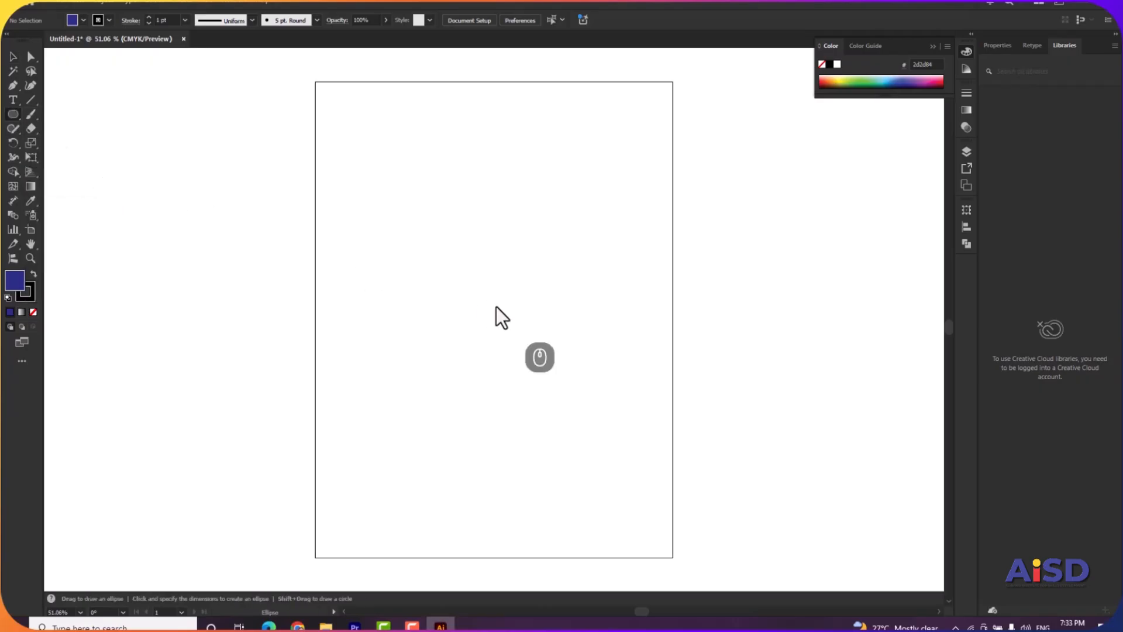
{"action": "left_click_drag", "start_coordinate": [431, 216], "coordinate": [596, 444]}
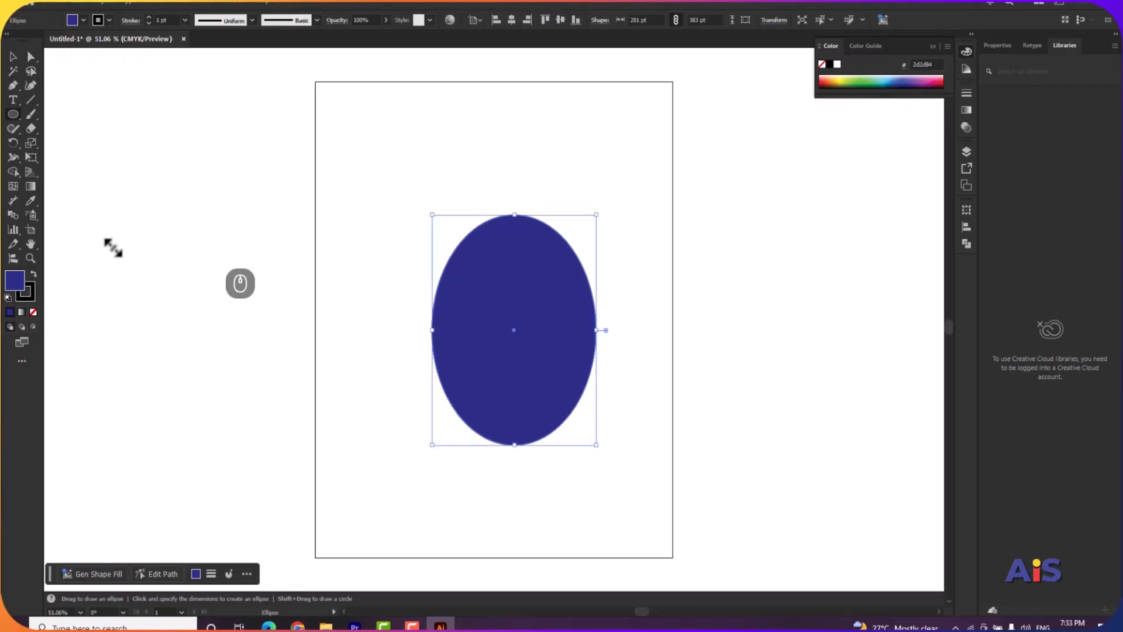
{"action": "double_click", "coordinate": [16, 280]}
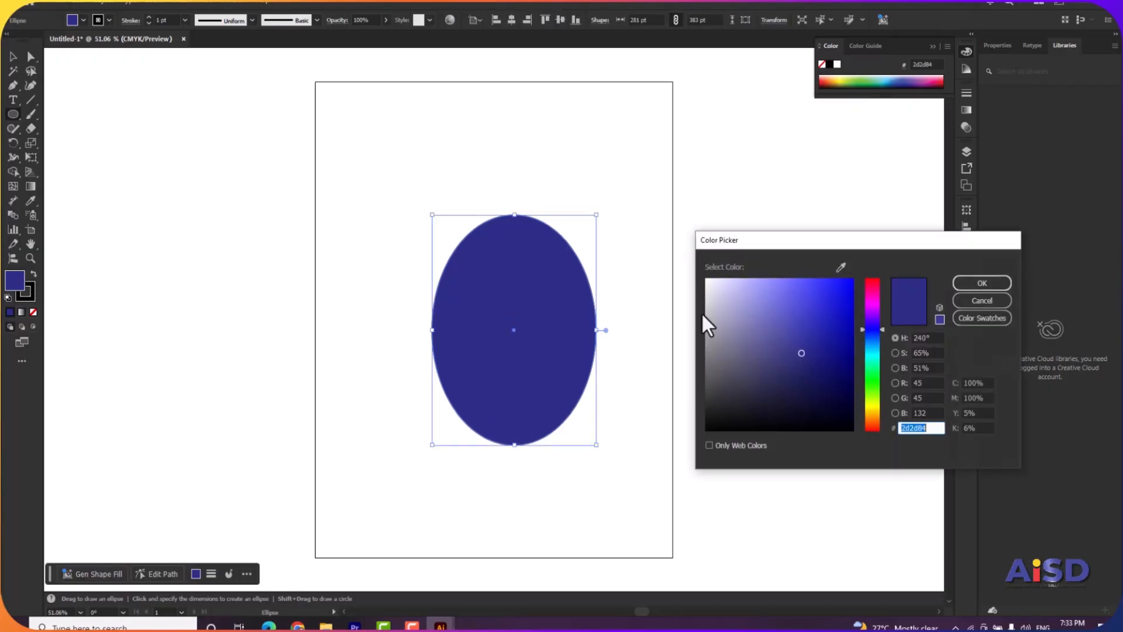
{"action": "left_click_drag", "start_coordinate": [880, 329], "coordinate": [879, 432]}
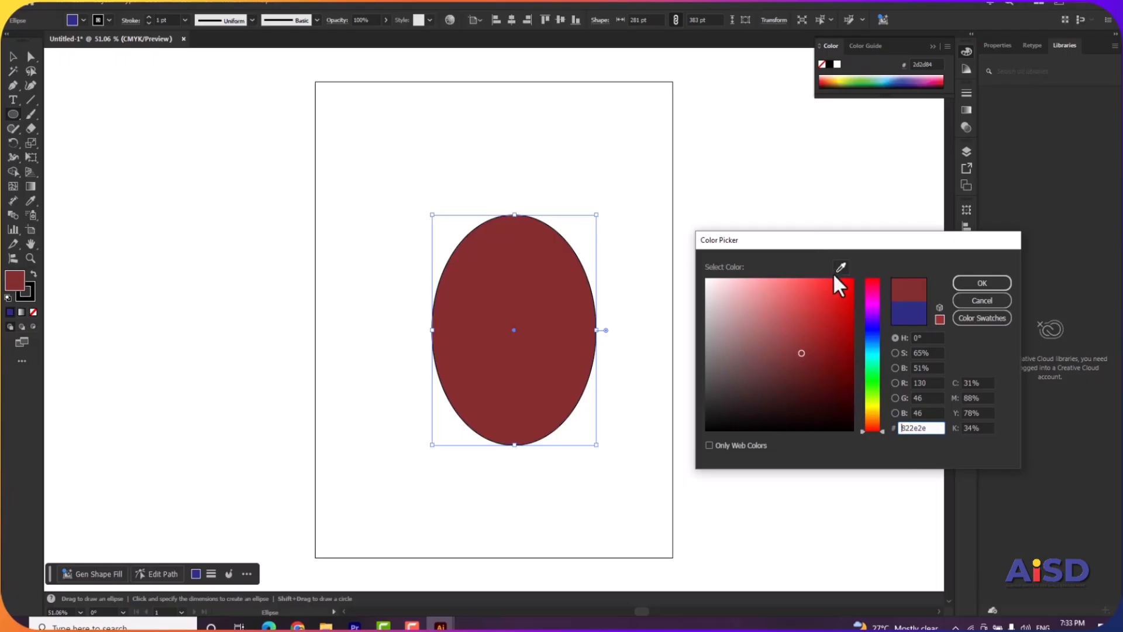
{"action": "left_click", "coordinate": [840, 291]}
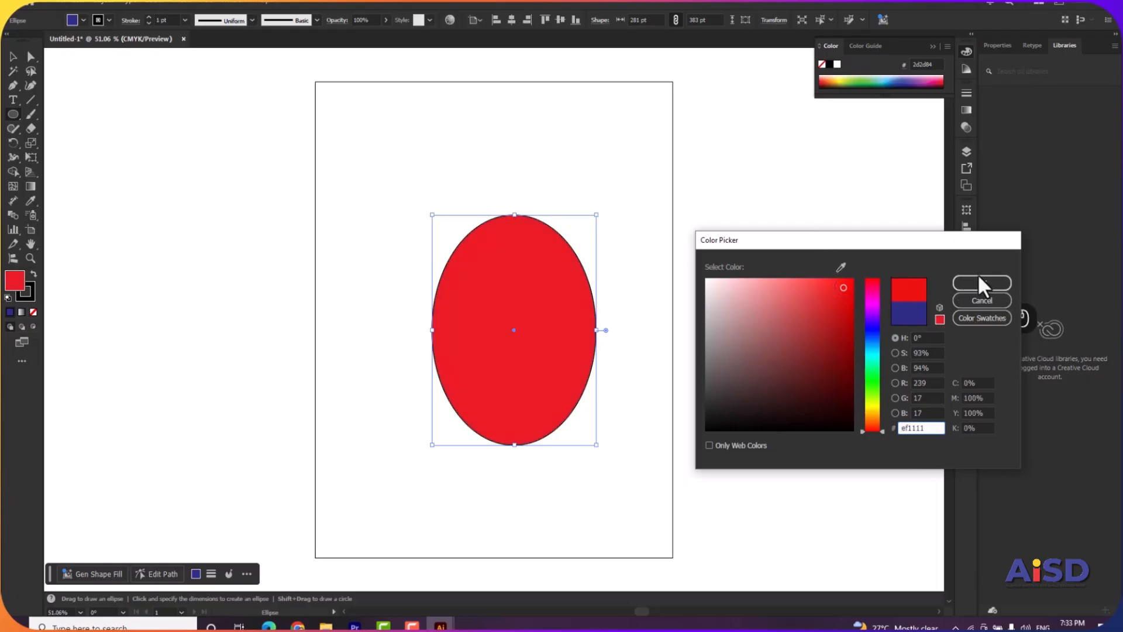
{"action": "left_click", "coordinate": [981, 282]}
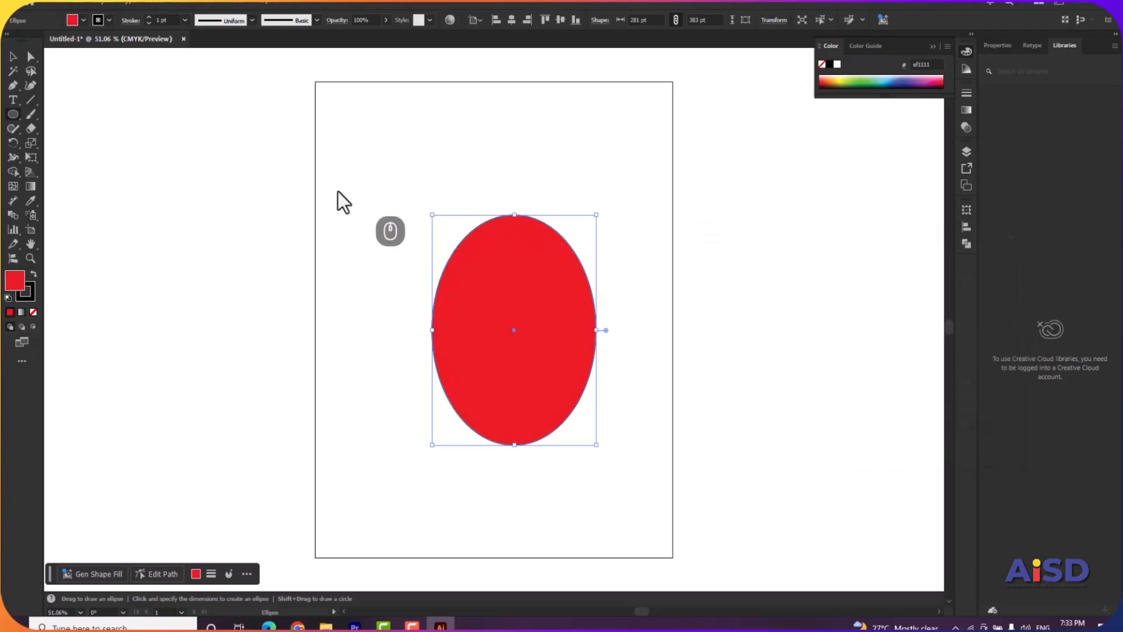
Shorten the red ellipse from its top edge to a height of about 347 pt.
{"action": "left_click", "coordinate": [12, 56]}
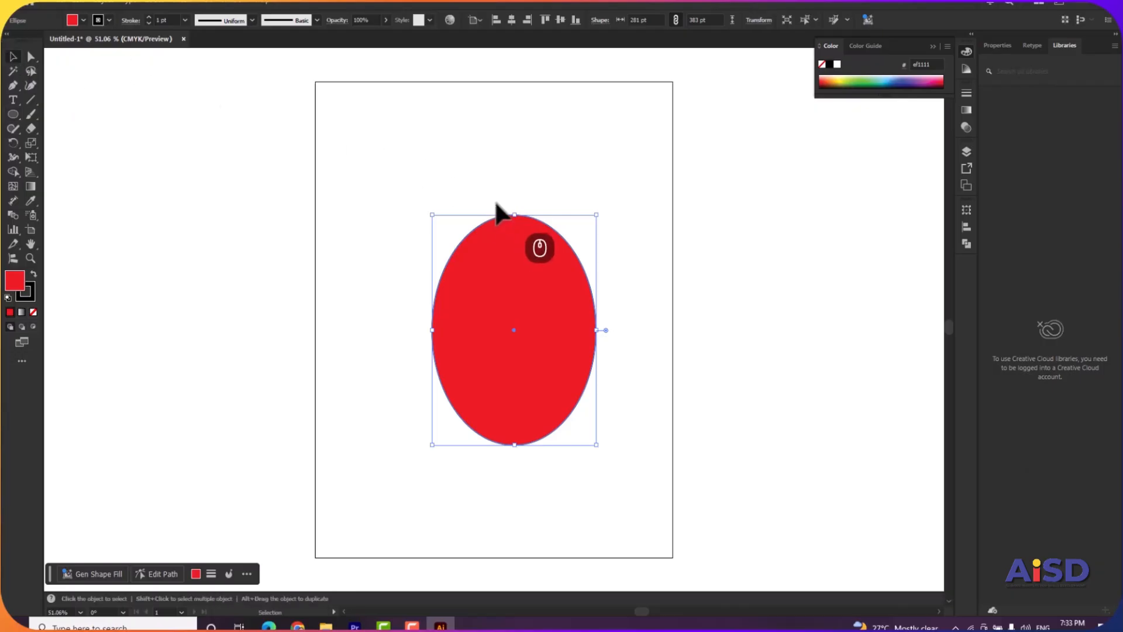
{"action": "left_click_drag", "start_coordinate": [515, 214], "coordinate": [518, 237]}
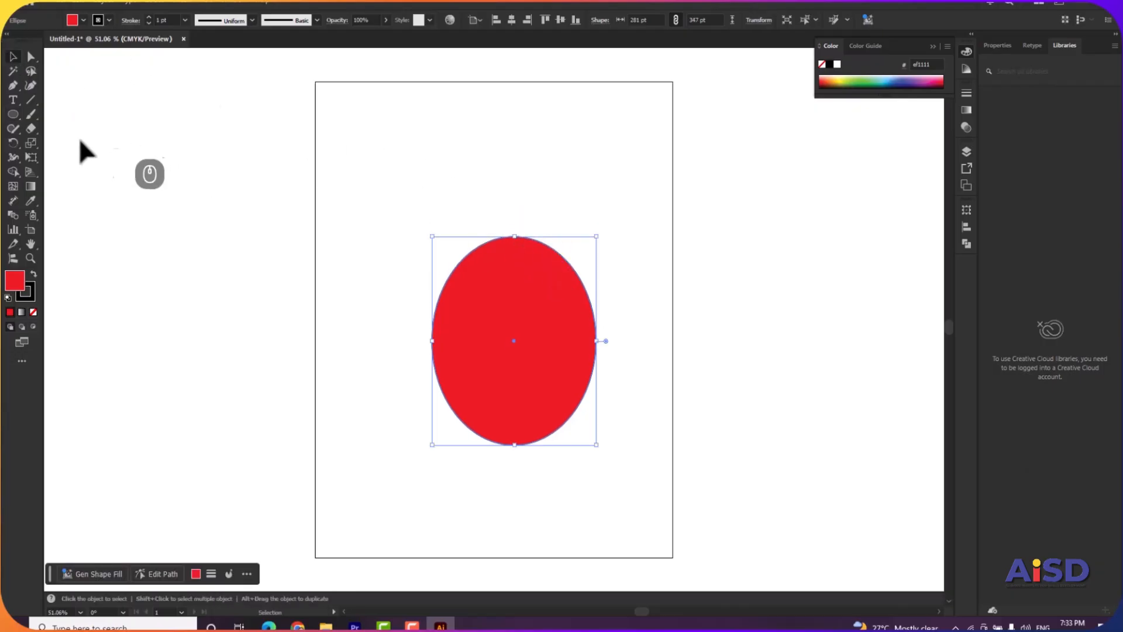
Draw a small circle about 65 by 64 pt near the artboard's upper-left corner and fill it with black #000000.
{"action": "left_click", "coordinate": [13, 114]}
{"action": "left_click_drag", "start_coordinate": [341, 125], "coordinate": [379, 165]}
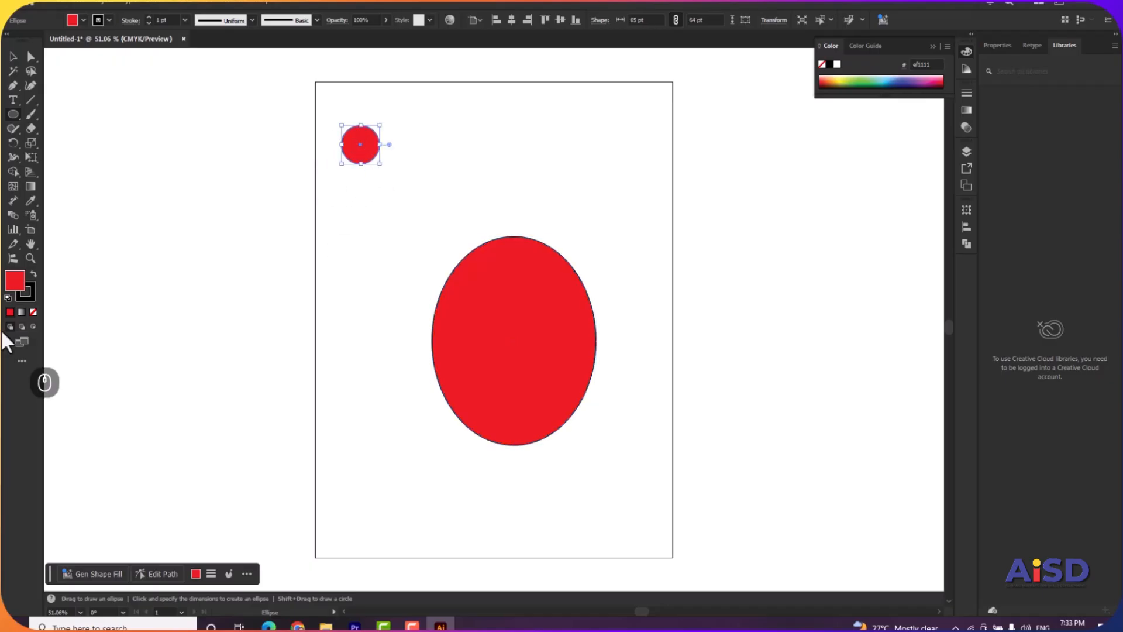
{"action": "double_click", "coordinate": [10, 278]}
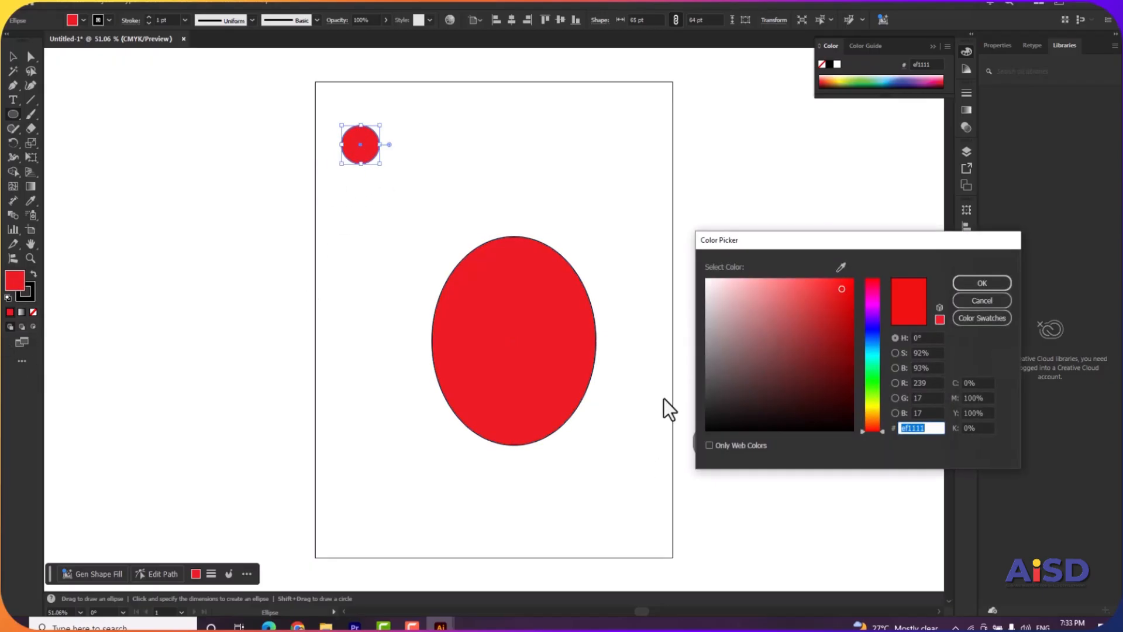
{"action": "left_click_drag", "start_coordinate": [731, 422], "coordinate": [690, 446]}
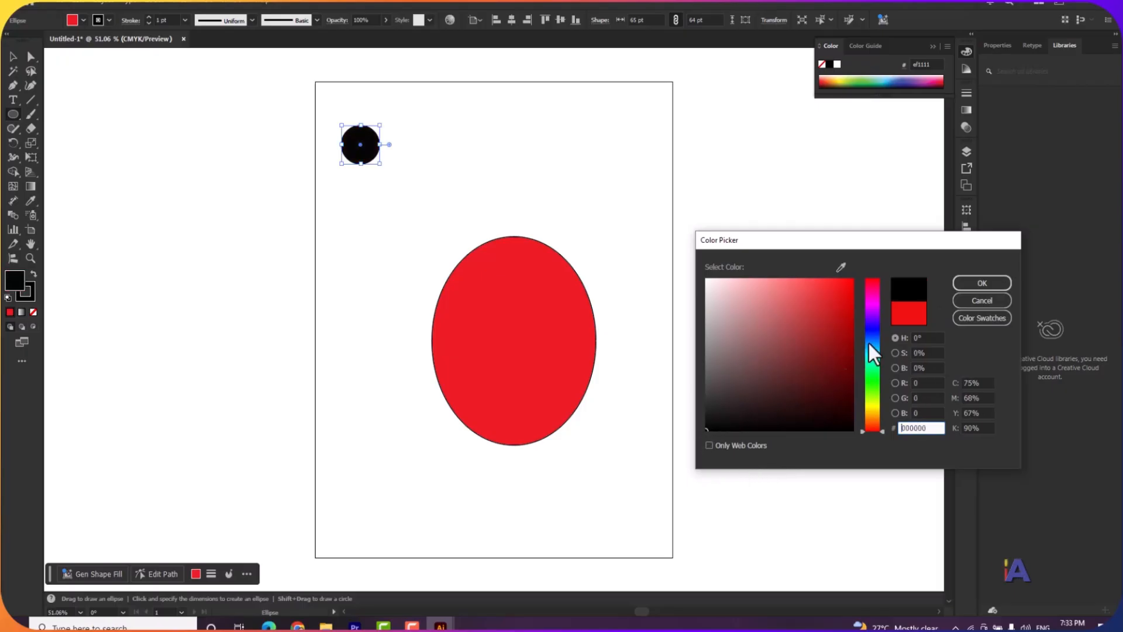
{"action": "left_click", "coordinate": [981, 283]}
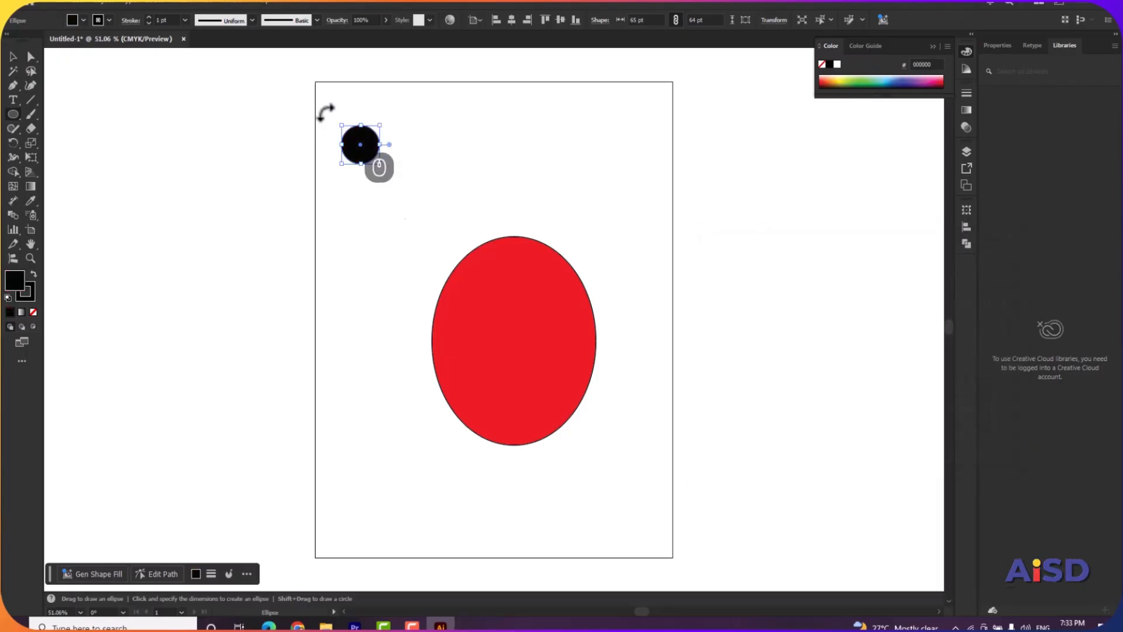
Centre the black circle over the red ellipse's top edge and send it to the back.
{"action": "left_click_drag", "start_coordinate": [361, 143], "coordinate": [514, 227]}
{"action": "right_click", "coordinate": [513, 227]}
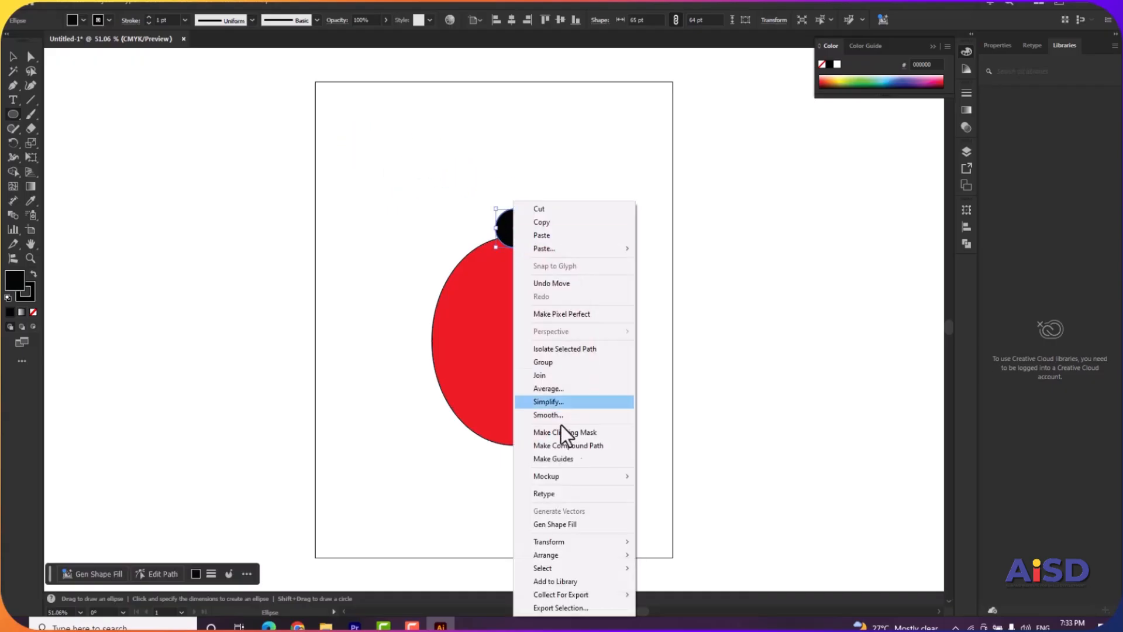
{"action": "mouse_move", "coordinate": [597, 553]}
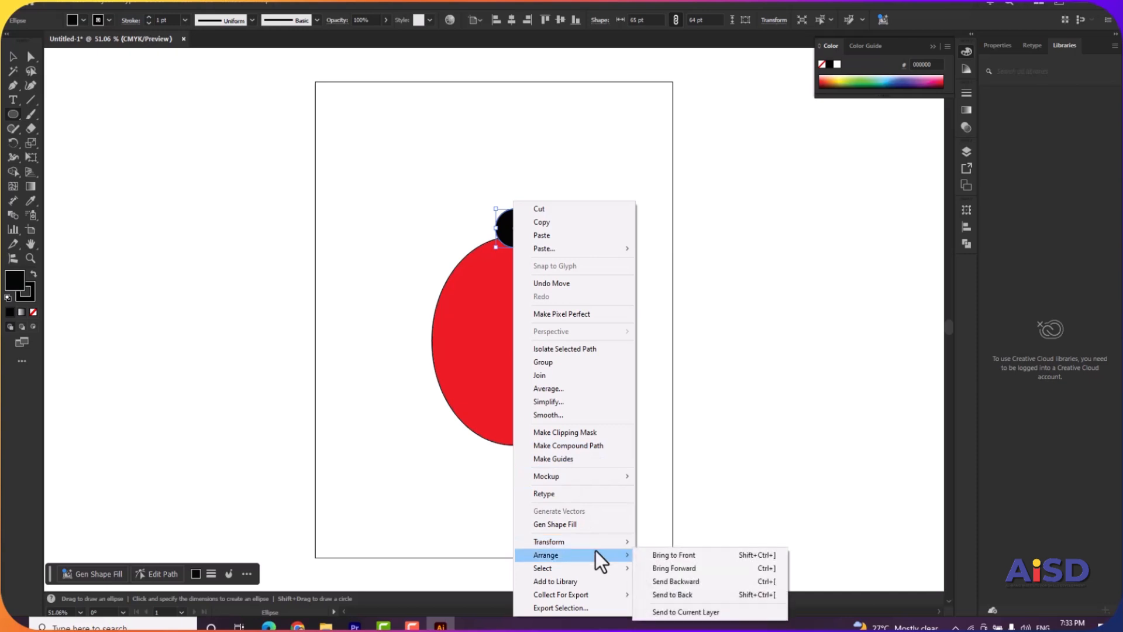
{"action": "left_click", "coordinate": [668, 595]}
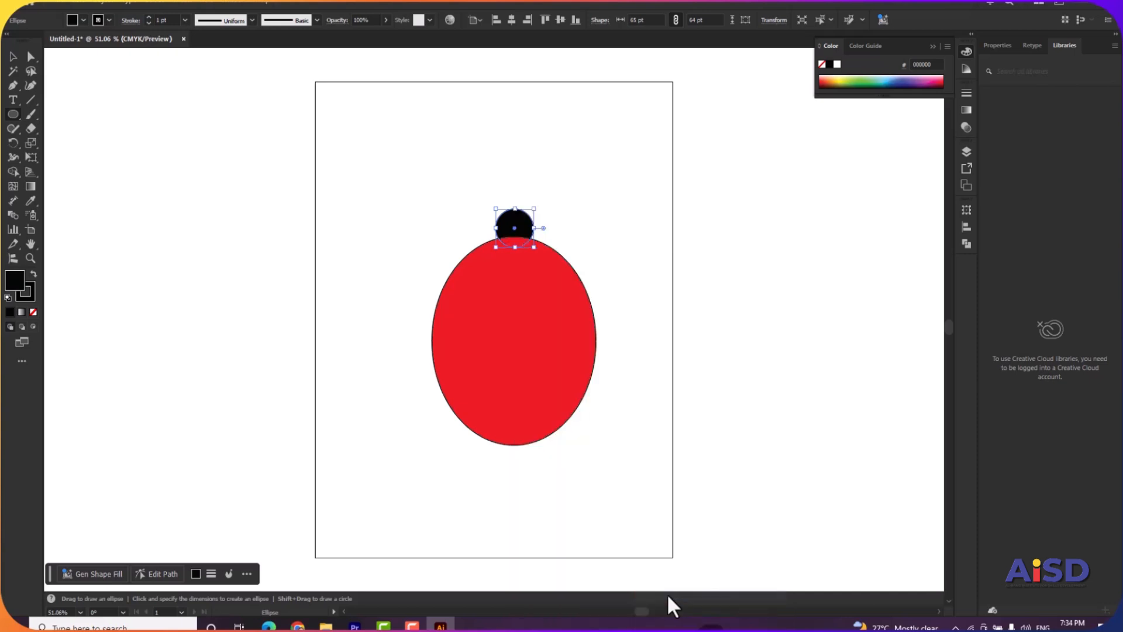
{"action": "left_click", "coordinate": [14, 59]}
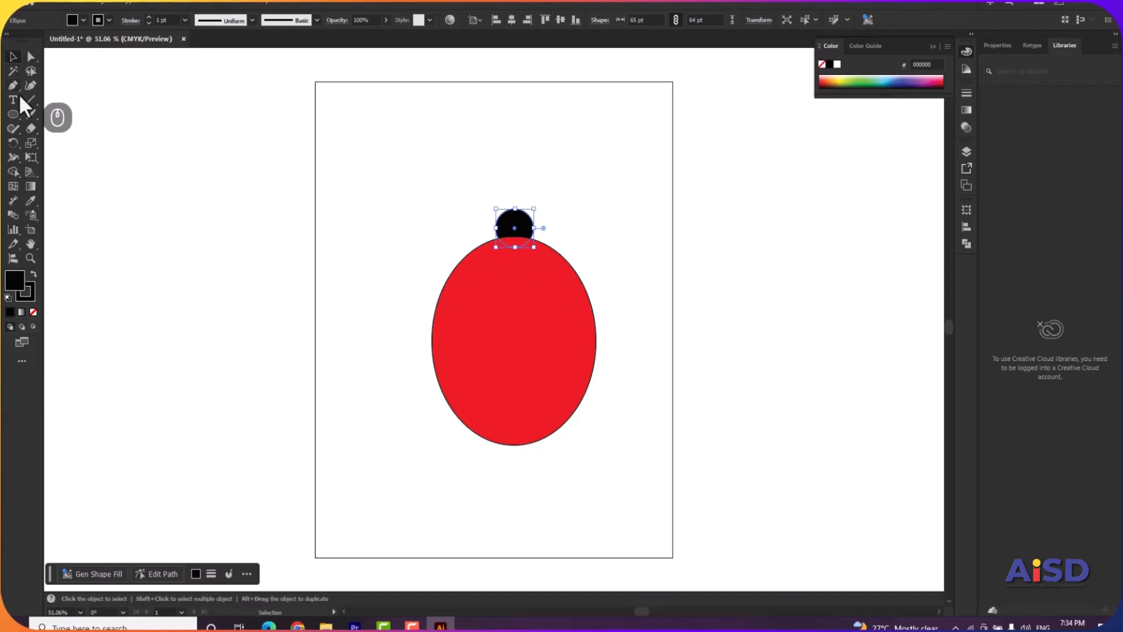
Draw a tall black ellipse about 83 by 409 pt near the artboard's left edge and convert its top anchor to a corner.
{"action": "left_click", "coordinate": [13, 114]}
{"action": "mouse_move", "coordinate": [337, 164]}
{"action": "left_mouse_down"}
{"action": "mouse_move", "coordinate": [396, 351]}
{"action": "mouse_move", "coordinate": [385, 403]}
{"action": "left_mouse_up"}
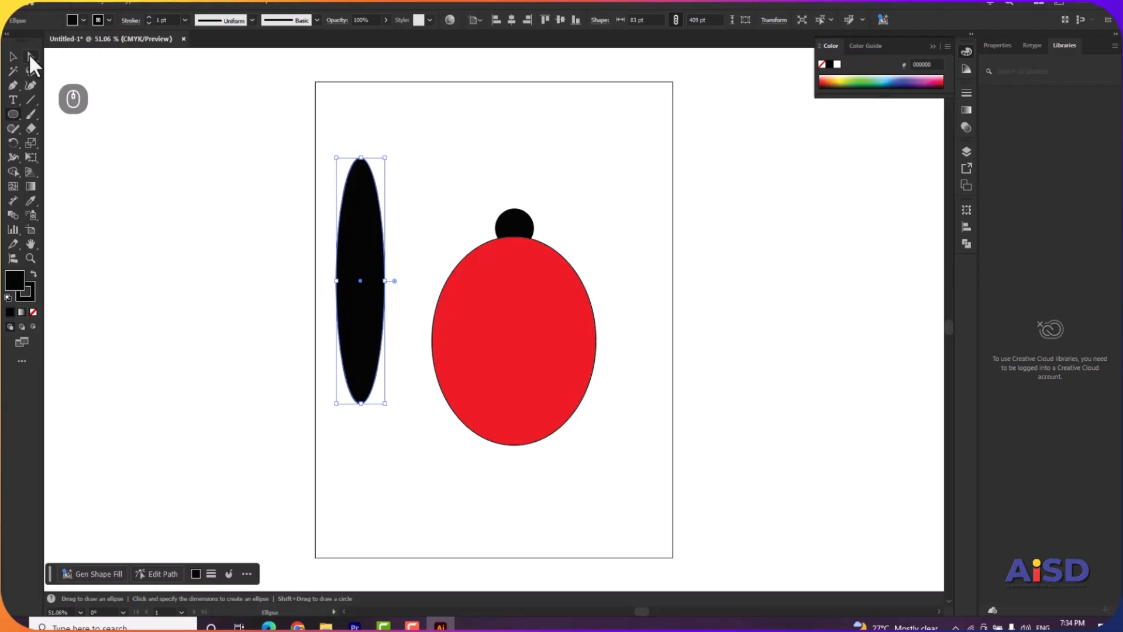
{"action": "left_click", "coordinate": [30, 57]}
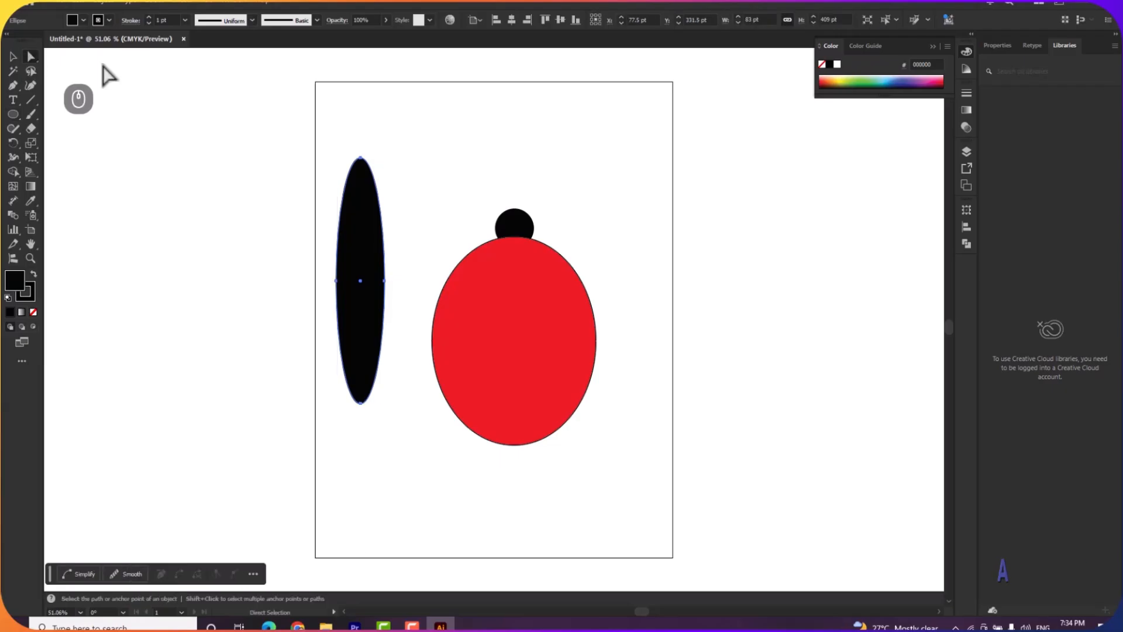
{"action": "left_click", "coordinate": [361, 158]}
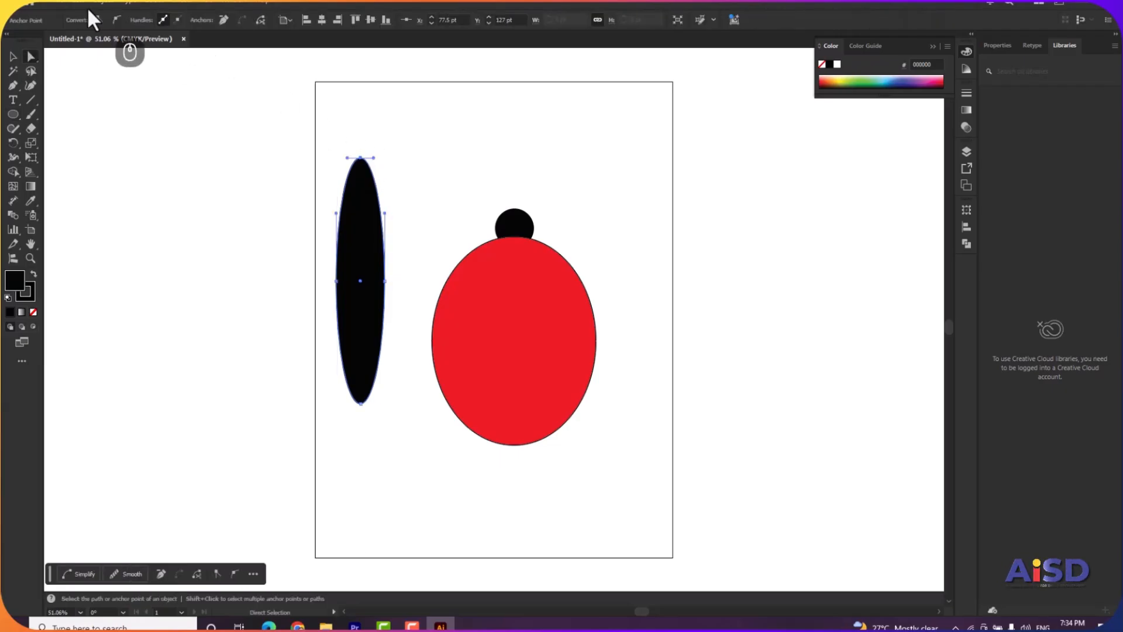
{"action": "left_click", "coordinate": [99, 20]}
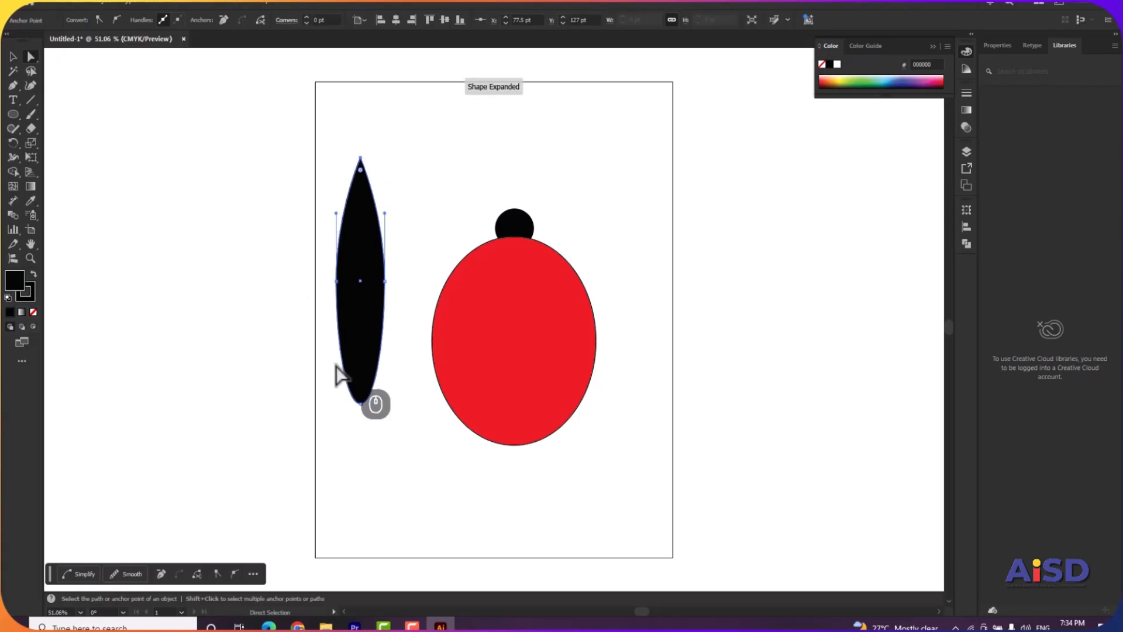
{"action": "left_click", "coordinate": [360, 403]}
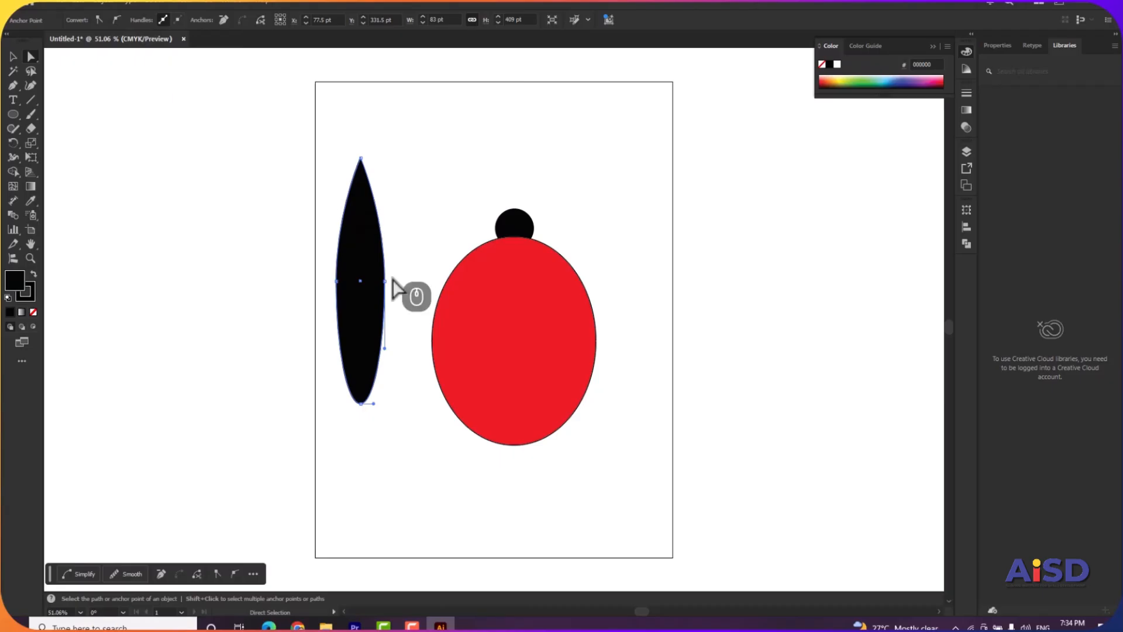
Narrow the pointed black shape to about 13 pt wide and fit it along the red body's vertical centreline.
{"action": "left_click", "coordinate": [12, 57]}
{"action": "left_click_drag", "start_coordinate": [385, 281], "coordinate": [345, 281]}
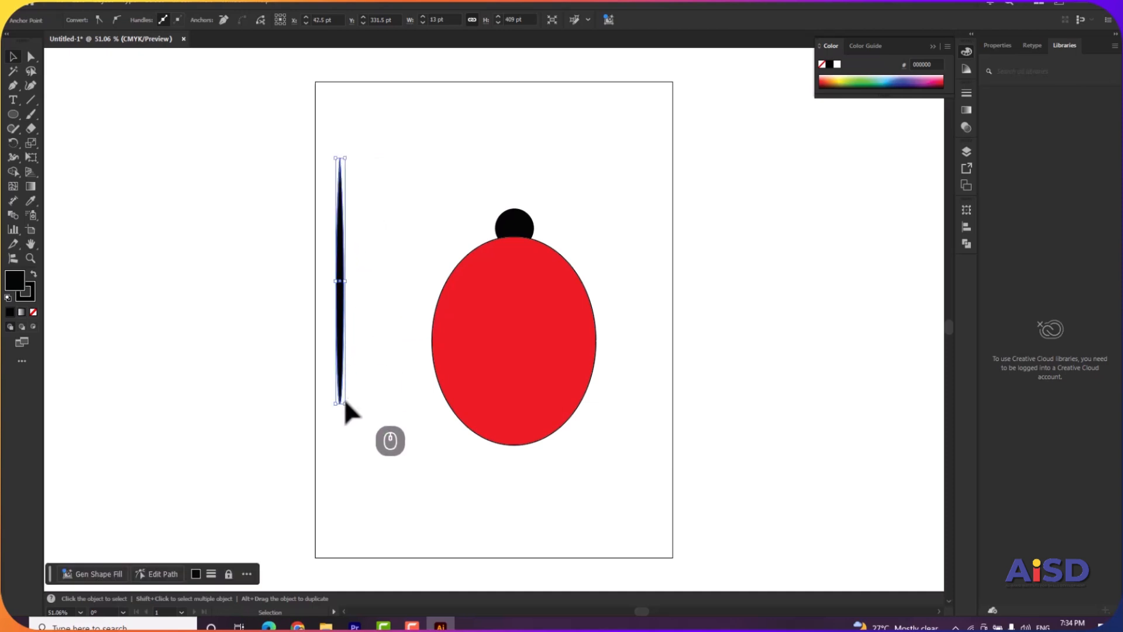
{"action": "left_click_drag", "start_coordinate": [338, 380], "coordinate": [516, 445]}
{"action": "left_click", "coordinate": [396, 265]}
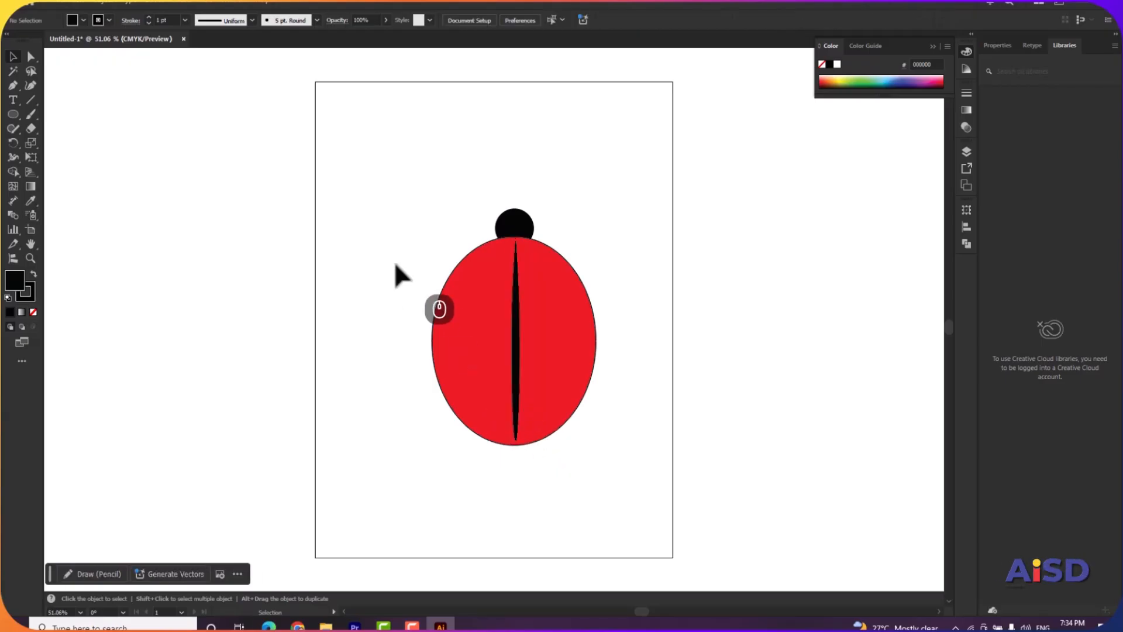
Draw a black circle about 51 pt across and duplicate it to make three spots down the body's left half.
{"action": "left_click", "coordinate": [14, 113]}
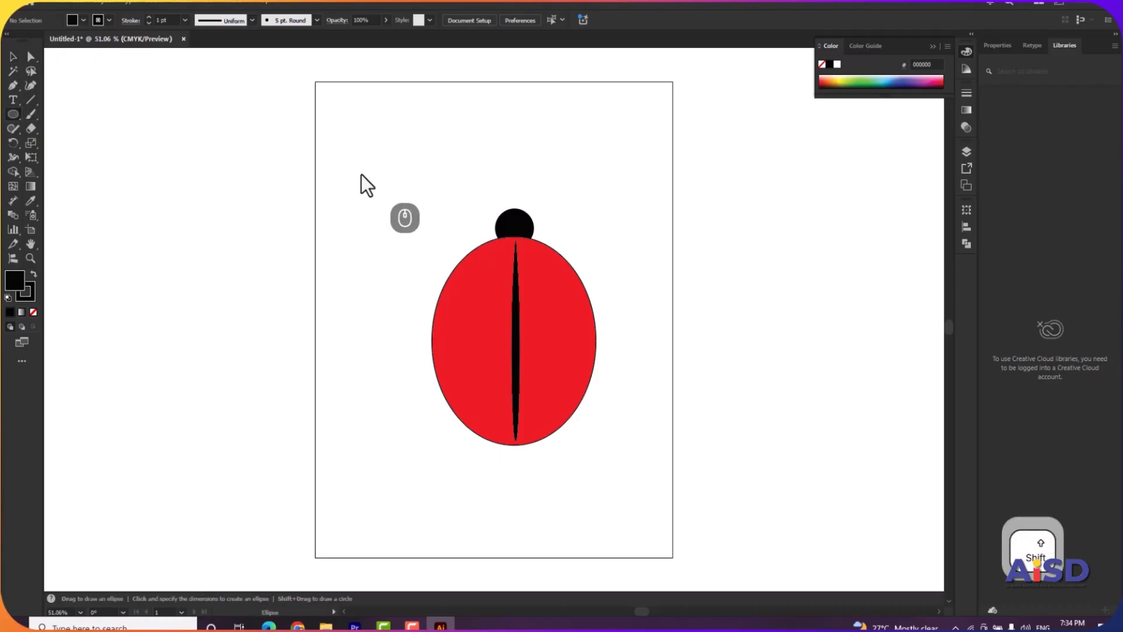
{"action": "left_click_drag", "start_coordinate": [361, 174], "coordinate": [485, 292]}
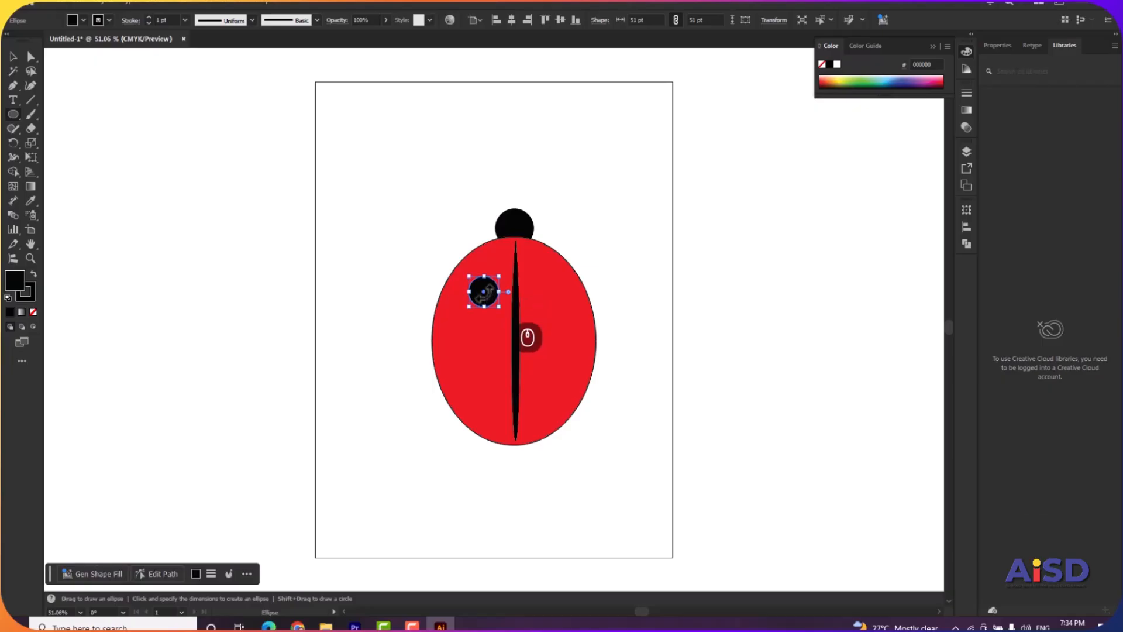
{"action": "left_click_drag", "start_coordinate": [484, 292], "coordinate": [491, 404]}
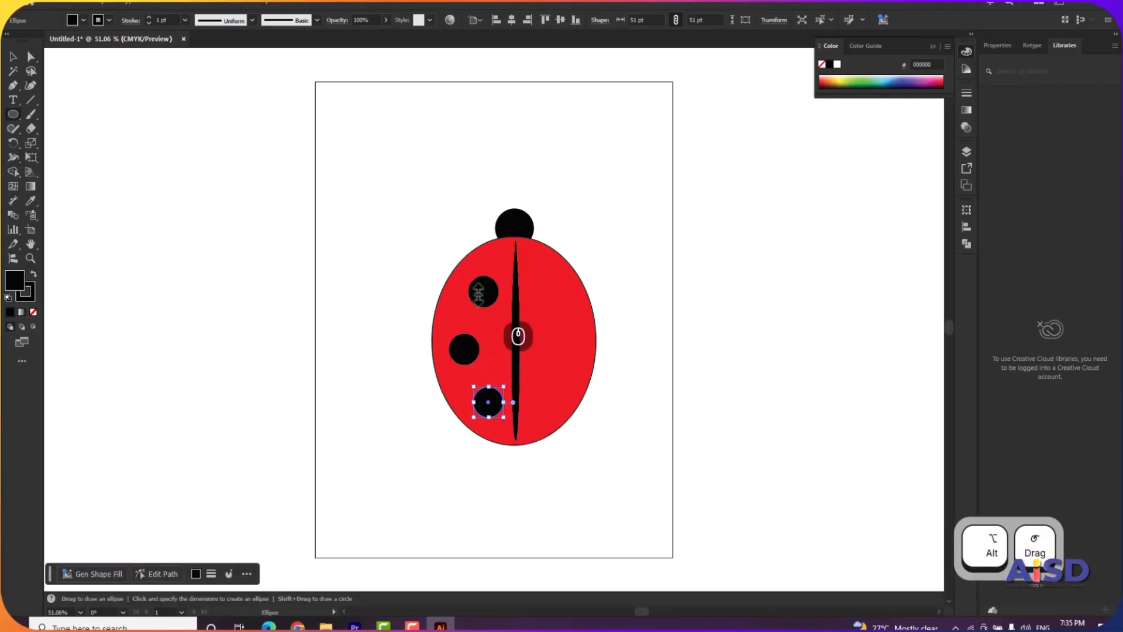
Duplicate the black spots onto the body's right half, mirroring the arrangement of the three on the left.
{"action": "left_click", "coordinate": [12, 56]}
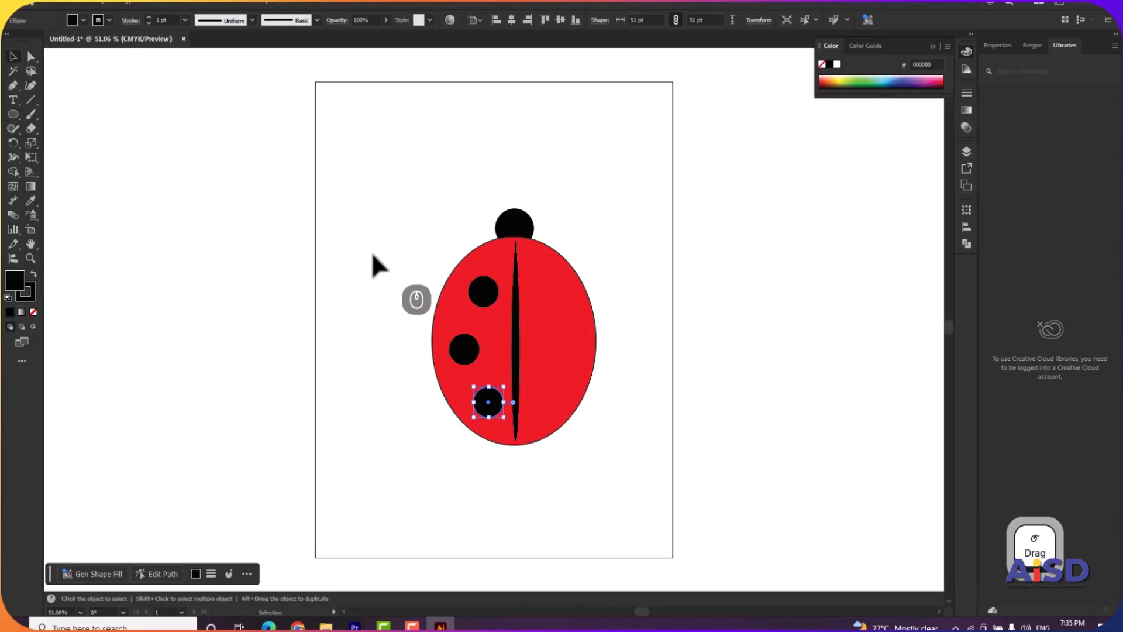
{"action": "left_click", "coordinate": [489, 296]}
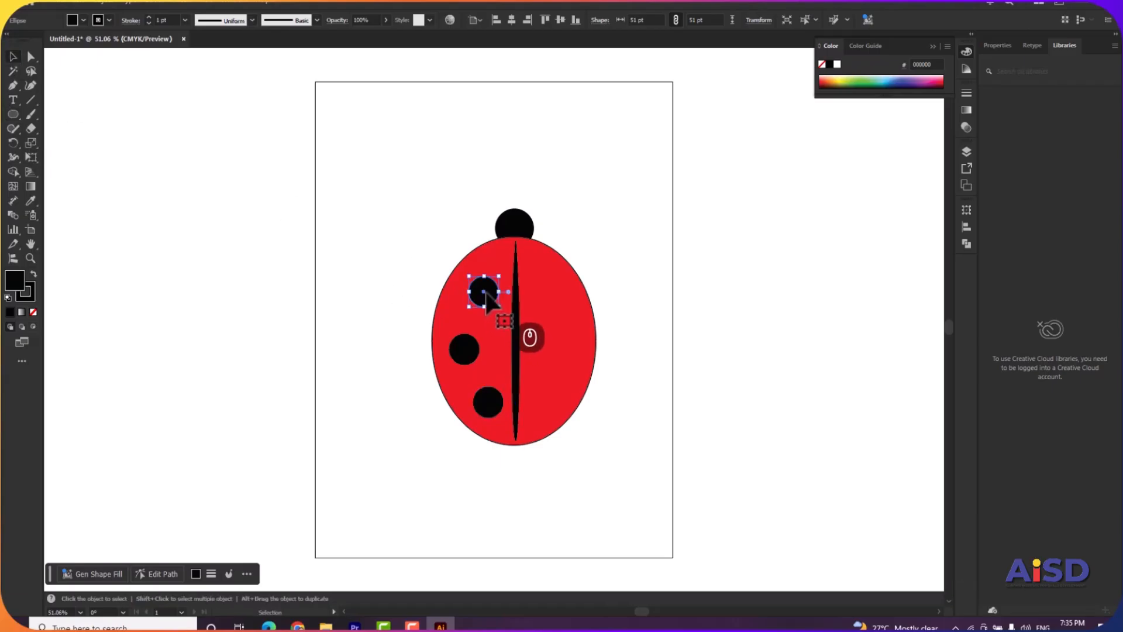
{"action": "left_click_drag", "start_coordinate": [489, 297], "coordinate": [548, 402]}
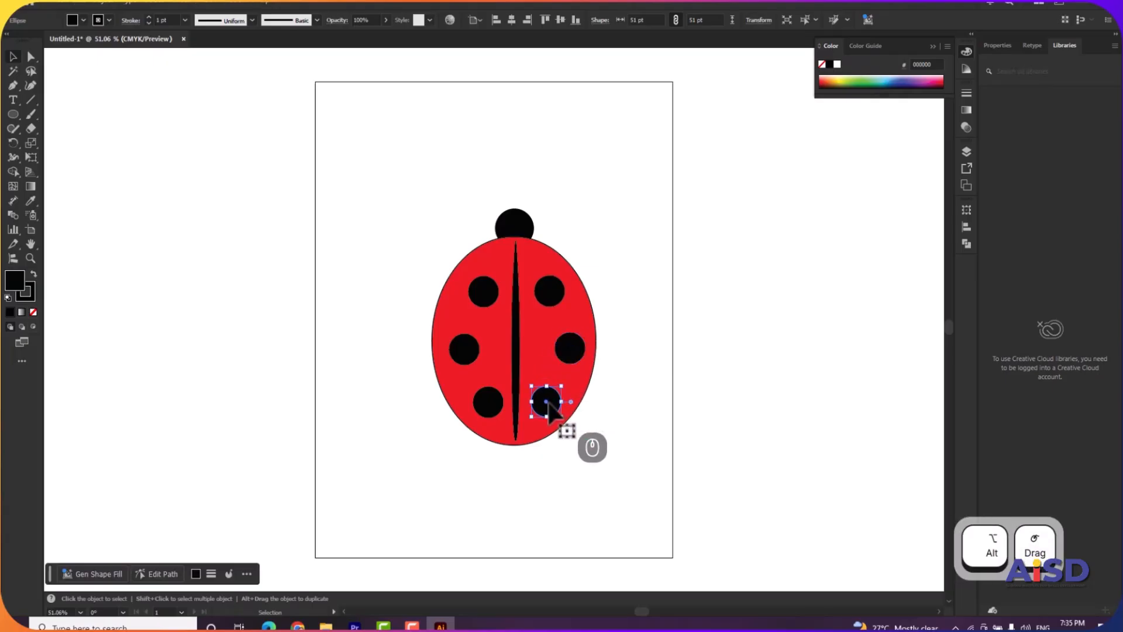
{"action": "left_click", "coordinate": [379, 185]}
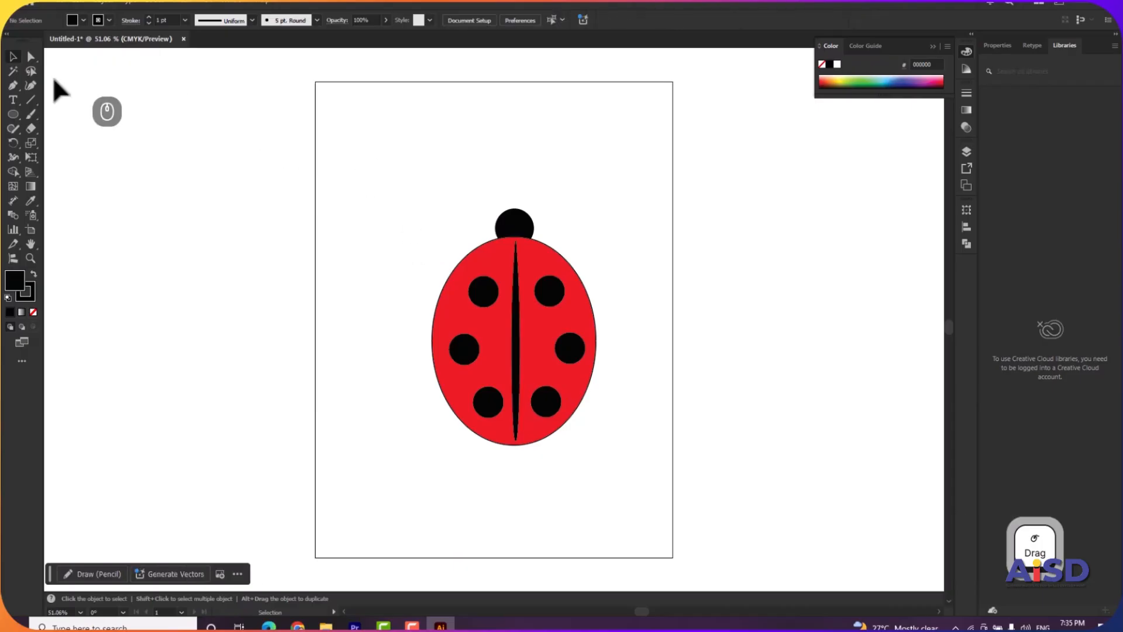
Draw an arc about 51 by 62 pt above the head, then turn and position it as the right antenna.
{"action": "left_click", "coordinate": [32, 101]}
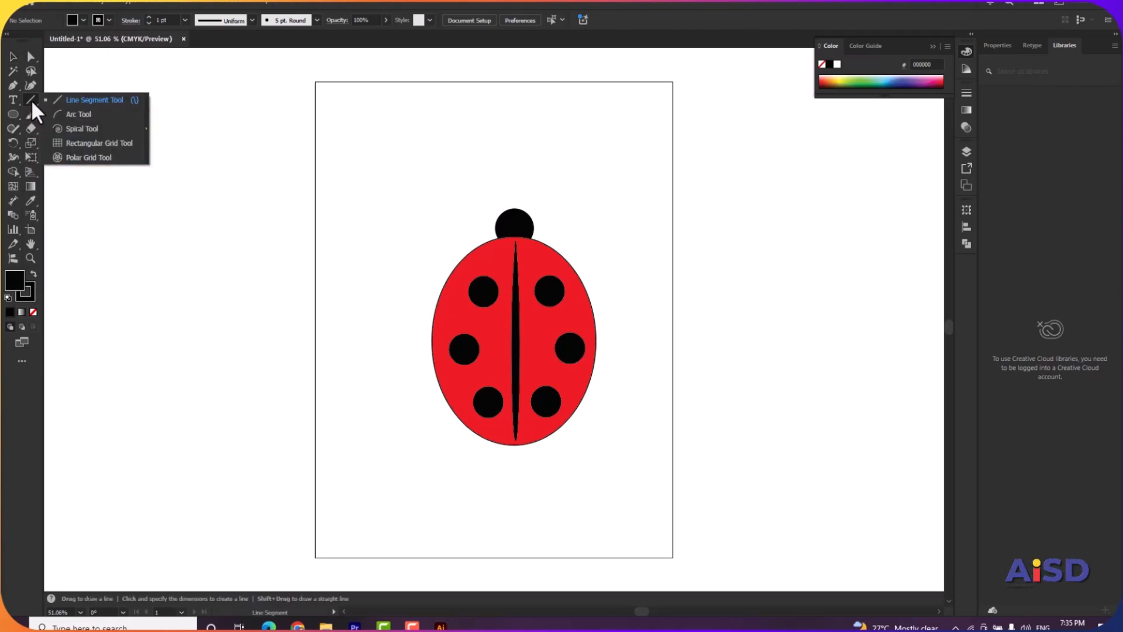
{"action": "left_click", "coordinate": [72, 115]}
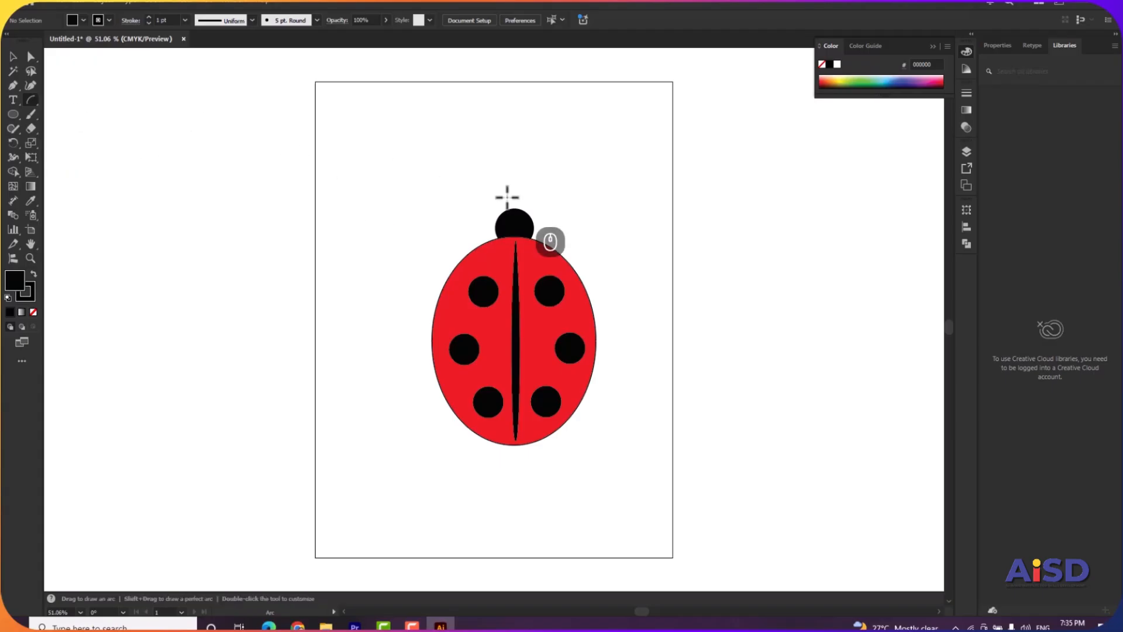
{"action": "left_click_drag", "start_coordinate": [549, 160], "coordinate": [520, 197]}
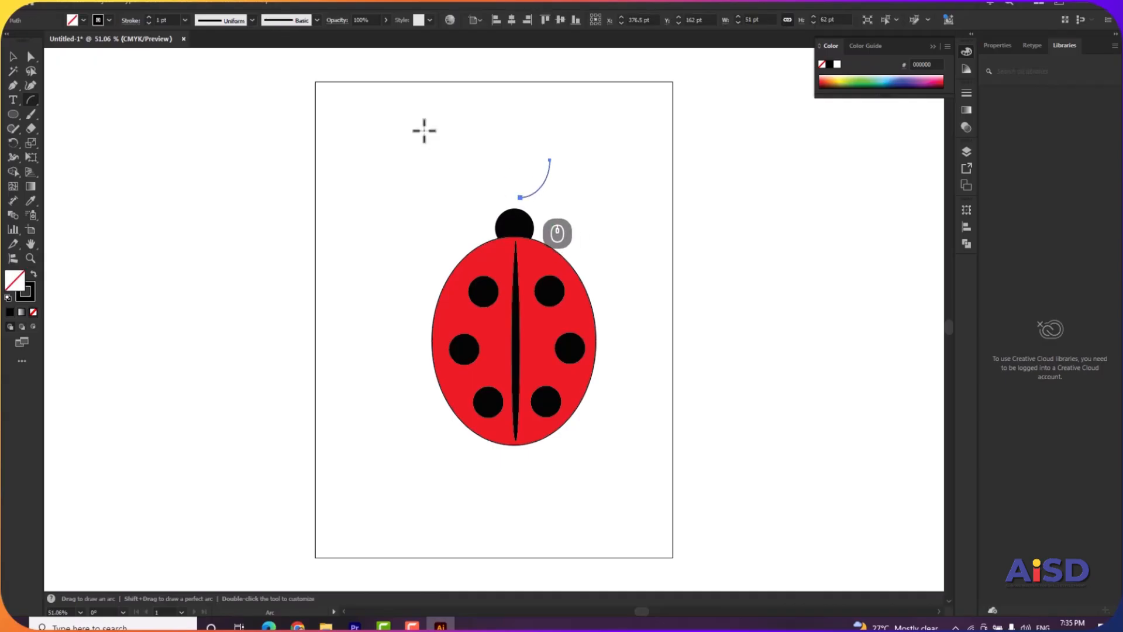
{"action": "left_click", "coordinate": [14, 56]}
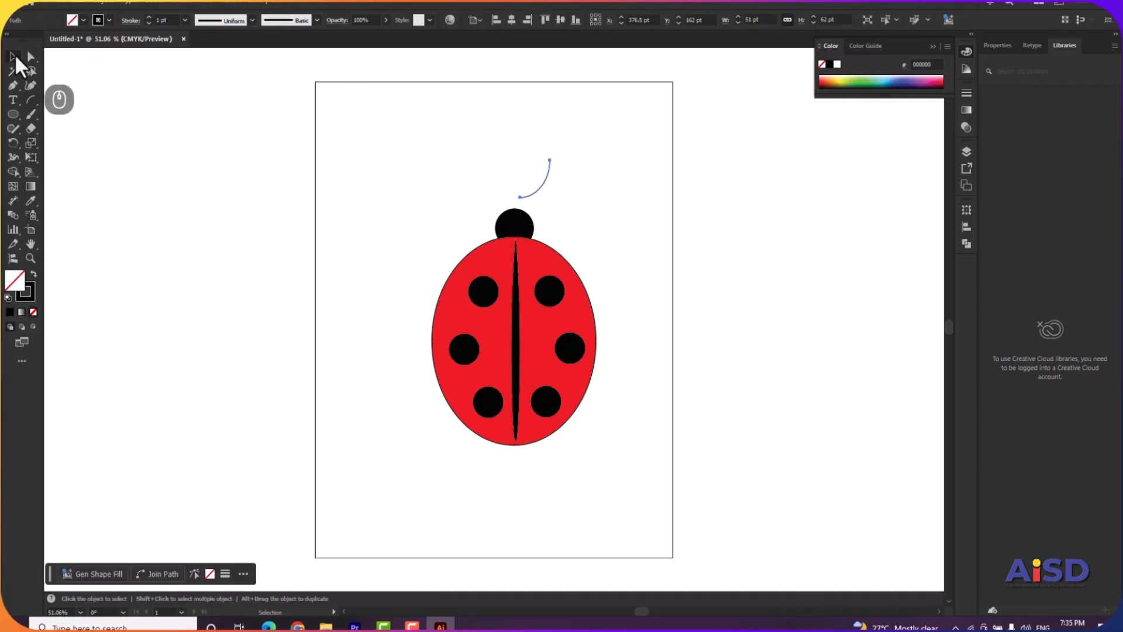
{"action": "left_click_drag", "start_coordinate": [554, 155], "coordinate": [526, 202]}
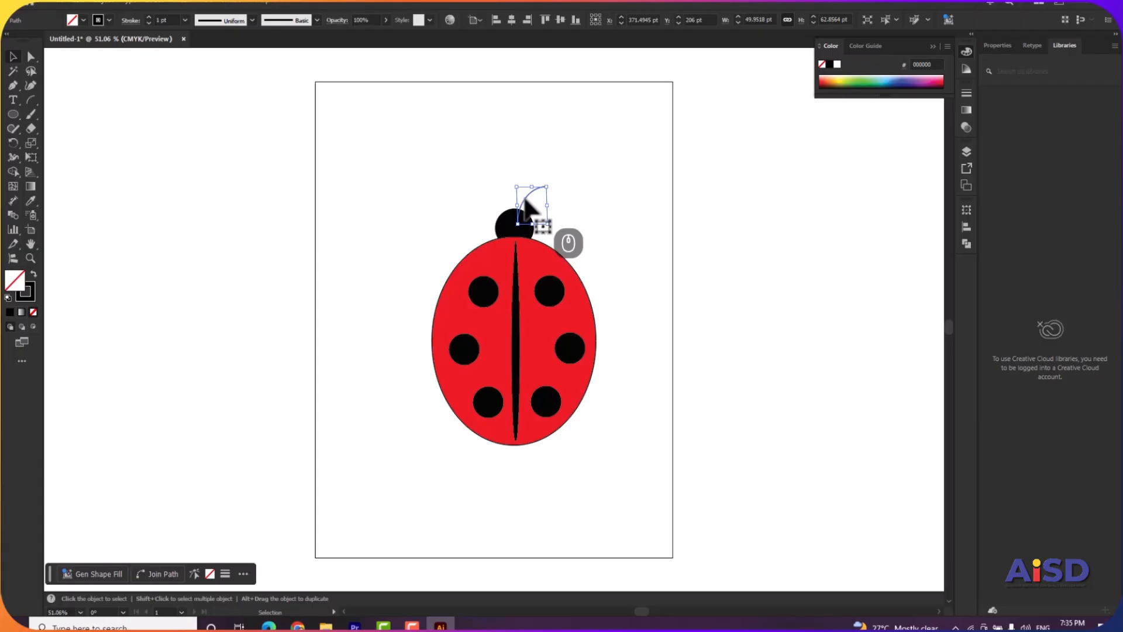
Make a copy of the antenna reflected across the vertical axis and place it on the head's left side.
{"action": "right_click", "coordinate": [524, 200]}
{"action": "mouse_move", "coordinate": [608, 541]}
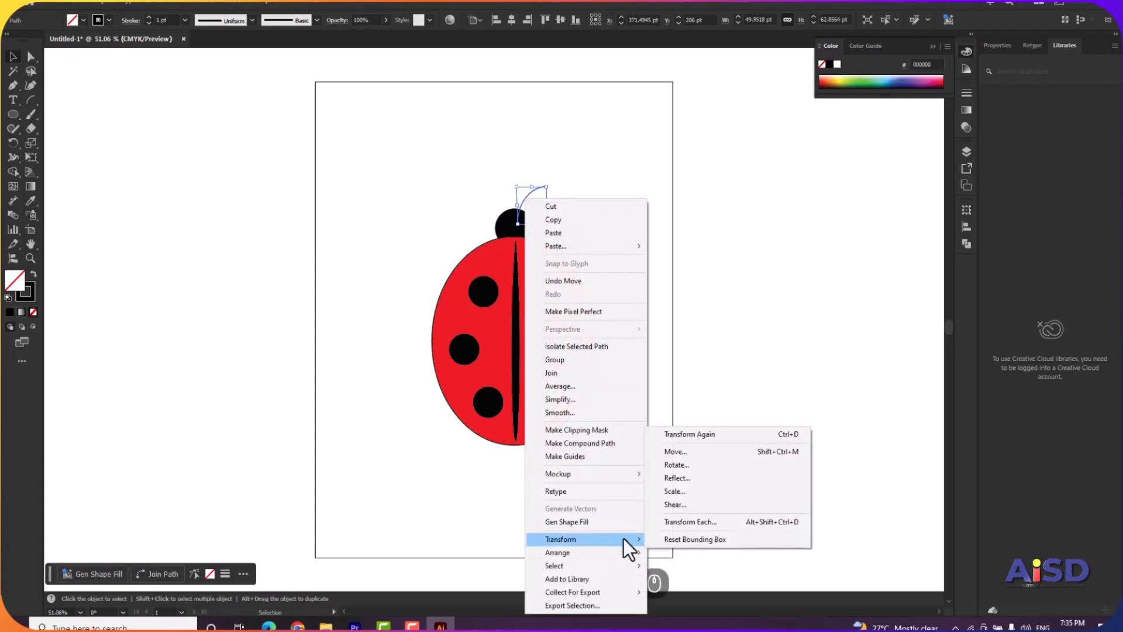
{"action": "left_click", "coordinate": [676, 479]}
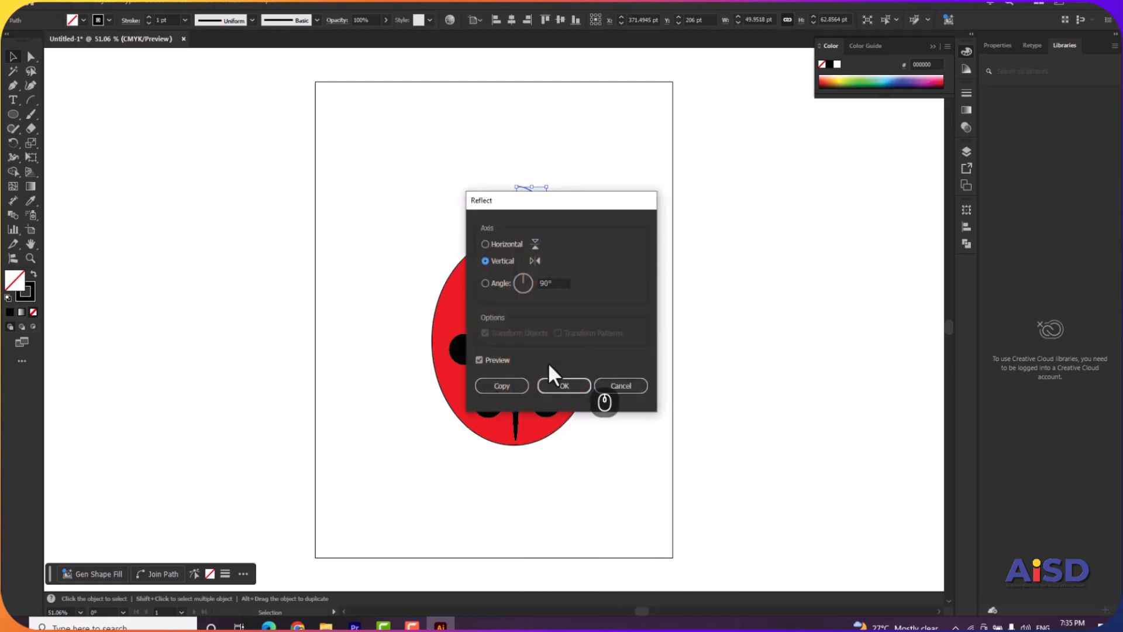
{"action": "left_click", "coordinate": [514, 387]}
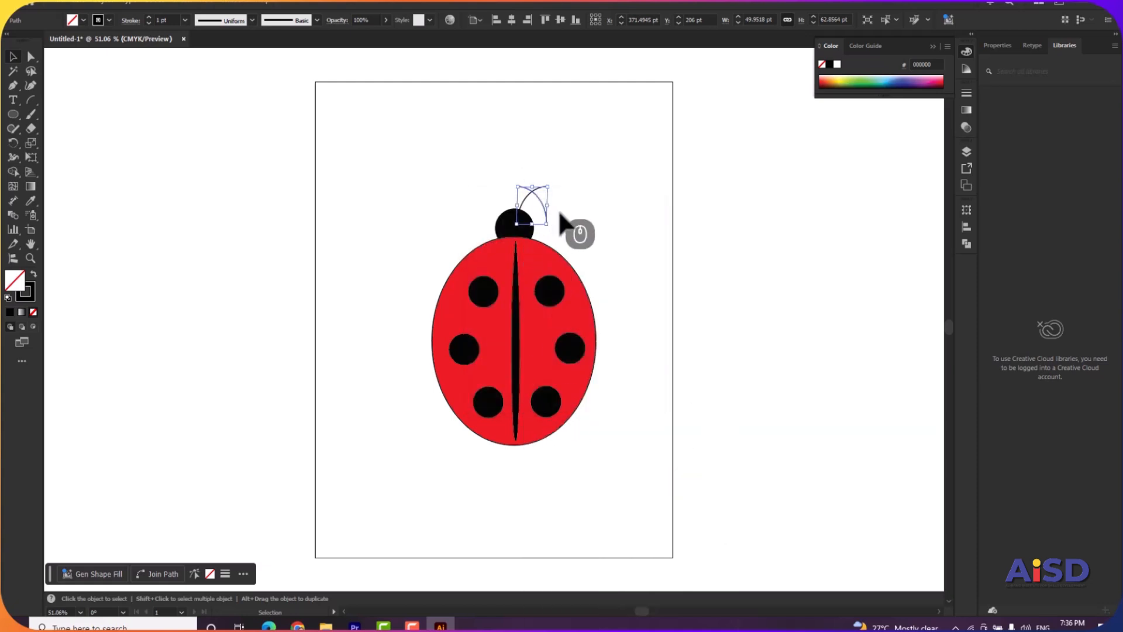
{"action": "left_click_drag", "start_coordinate": [539, 199], "coordinate": [514, 213]}
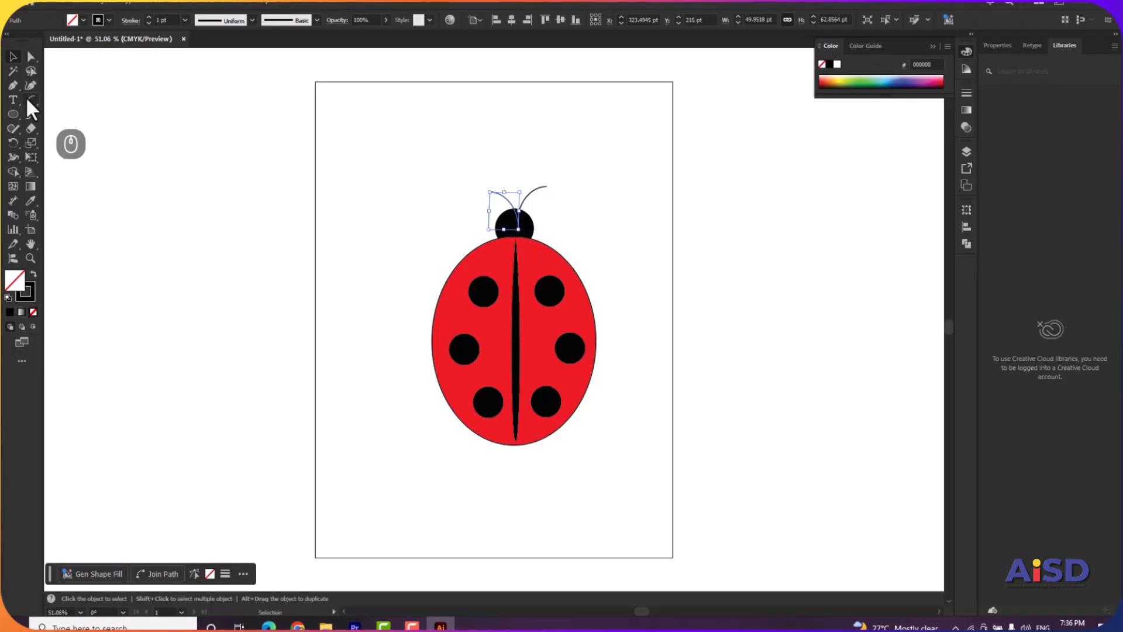
{"action": "left_click", "coordinate": [409, 200]}
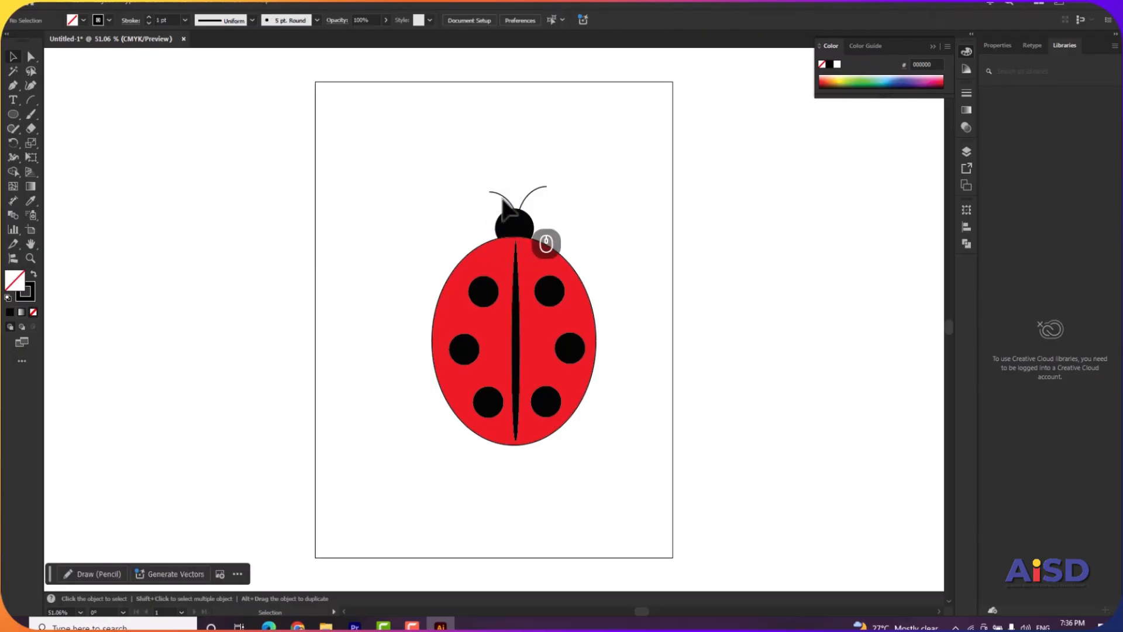
Draw an arc about 50 by 24 pt, place it at the body's upper-left edge as a leg, and send it to the back.
{"action": "left_click", "coordinate": [31, 99]}
{"action": "left_click_drag", "start_coordinate": [332, 180], "coordinate": [363, 195]}
{"action": "left_click", "coordinate": [13, 57]}
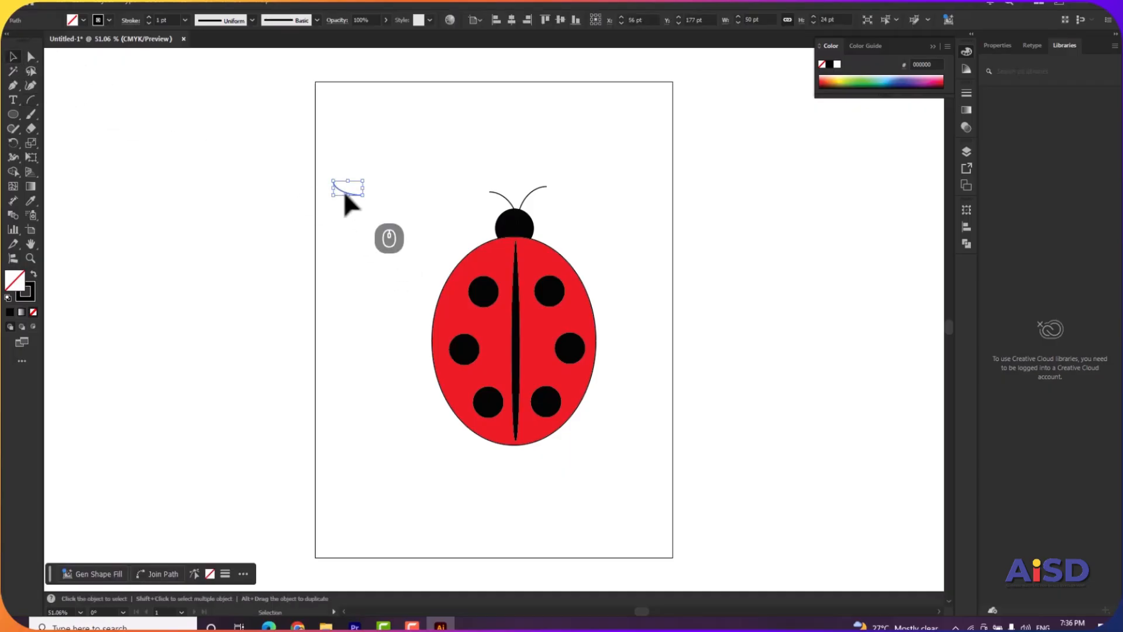
{"action": "left_click_drag", "start_coordinate": [344, 195], "coordinate": [429, 307]}
{"action": "right_click", "coordinate": [430, 306]}
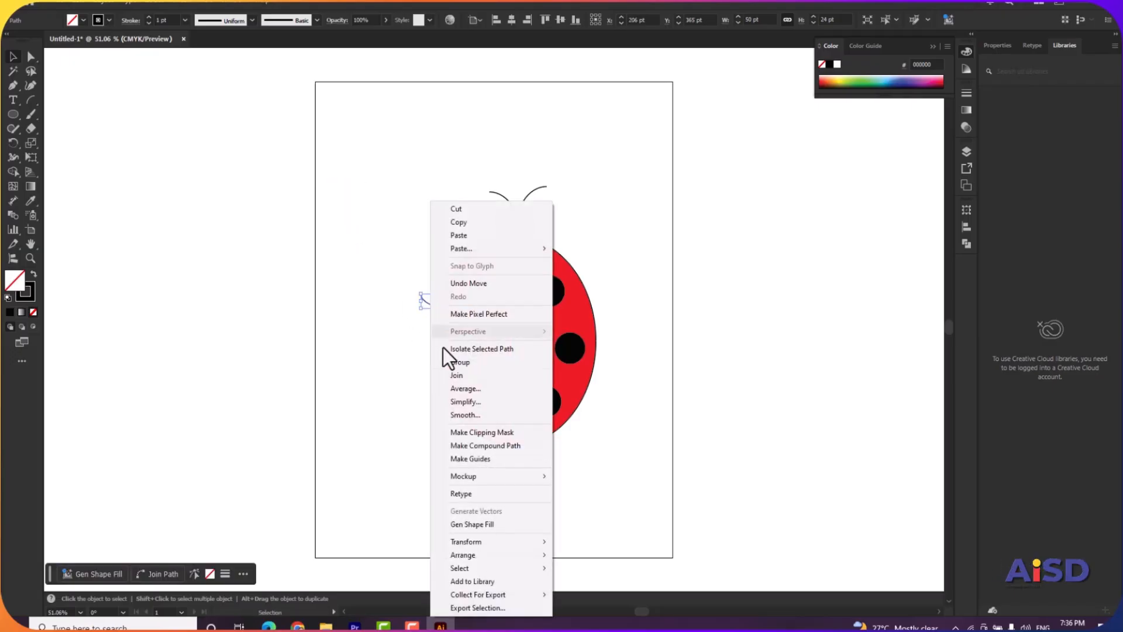
{"action": "mouse_move", "coordinate": [490, 557]}
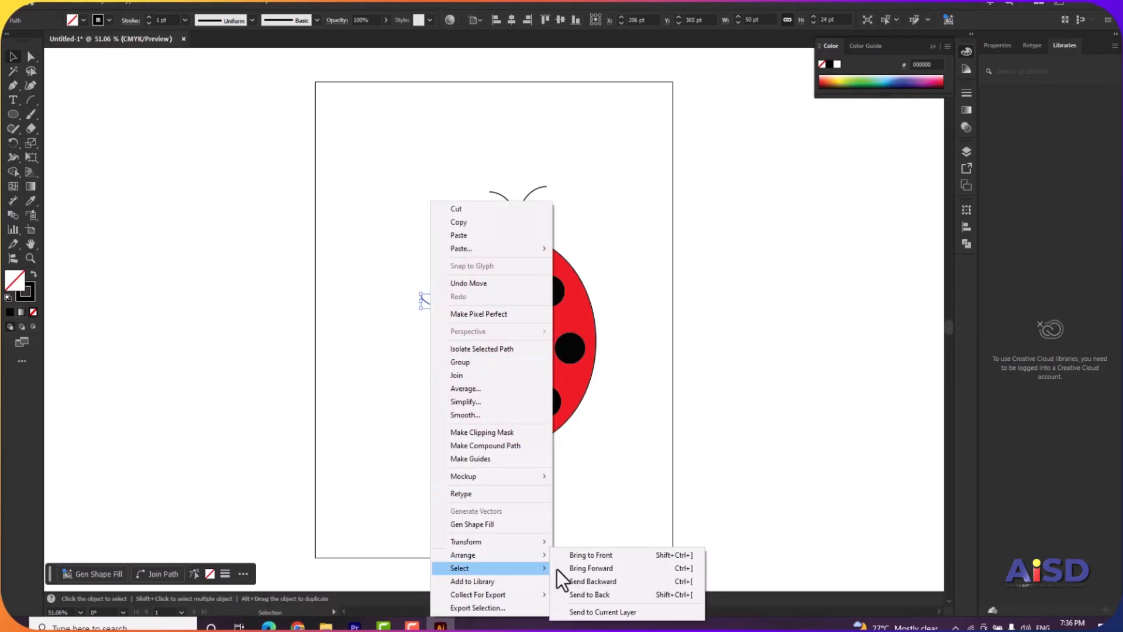
{"action": "left_click", "coordinate": [588, 595]}
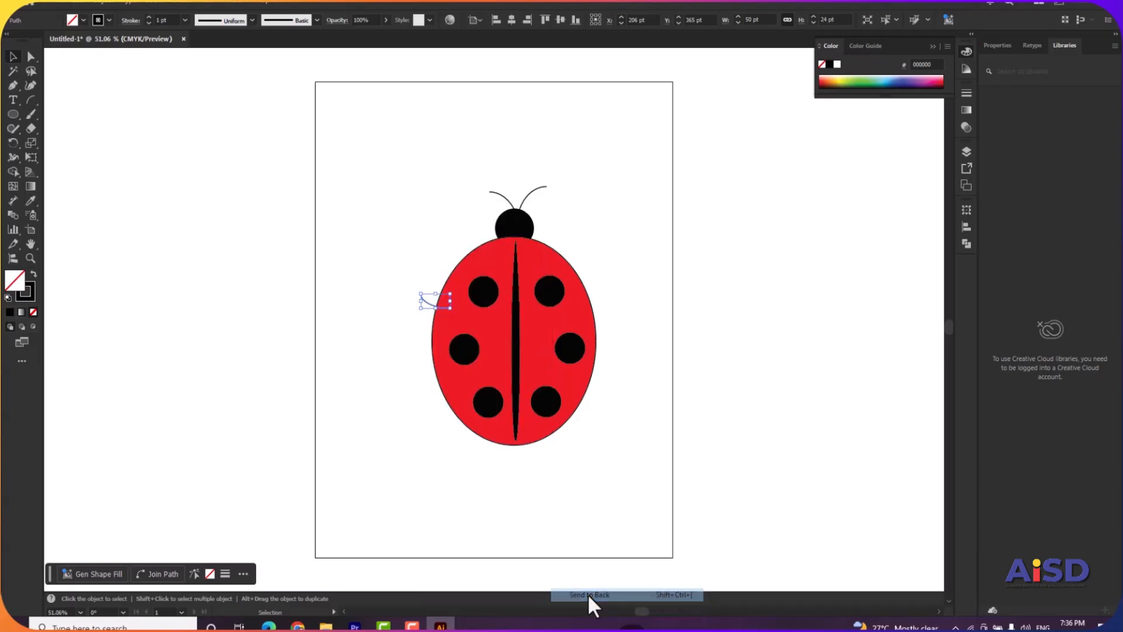
{"action": "left_click", "coordinate": [361, 198]}
Duplicate the leg twice down the body's left side and shift the lowest one against the body's edge.
{"action": "left_click", "coordinate": [429, 306]}
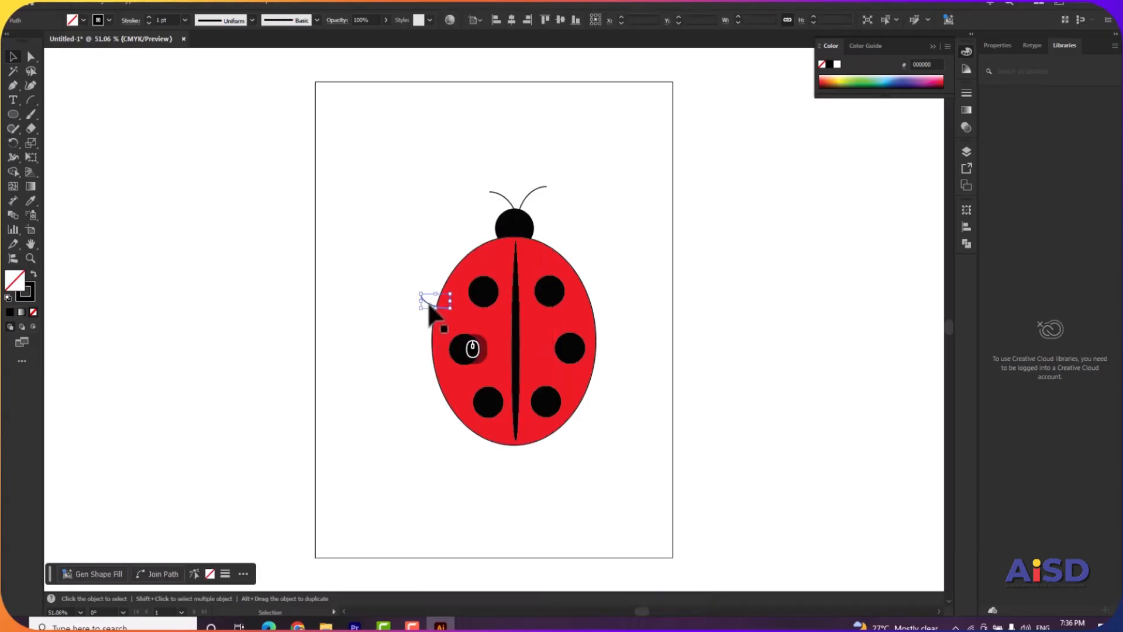
{"action": "left_click_drag", "start_coordinate": [429, 304], "coordinate": [426, 353], "text": "alt"}
{"action": "key", "text": "ctrl+d"}
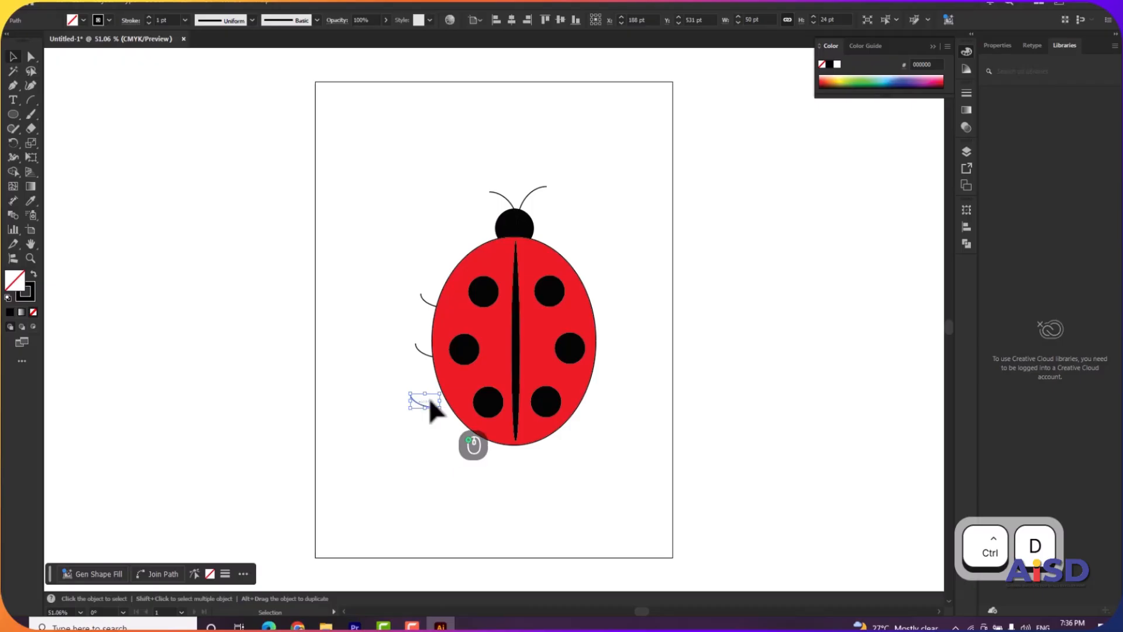
{"action": "left_click", "coordinate": [429, 399]}
{"action": "left_click_drag", "start_coordinate": [410, 395], "coordinate": [431, 401]}
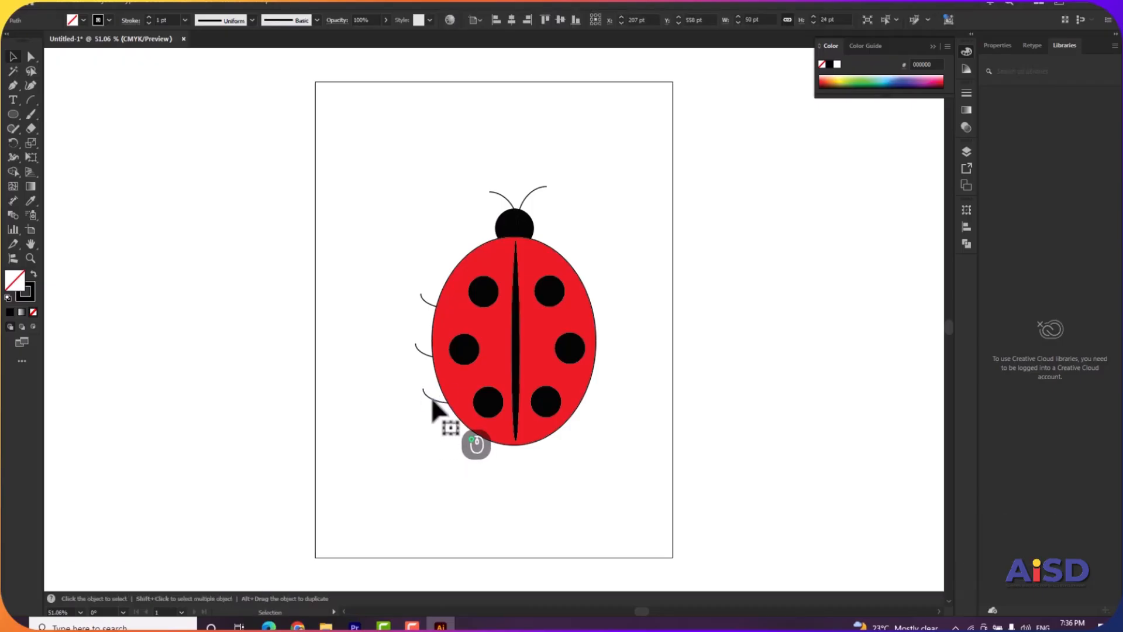
{"action": "left_click", "coordinate": [402, 280]}
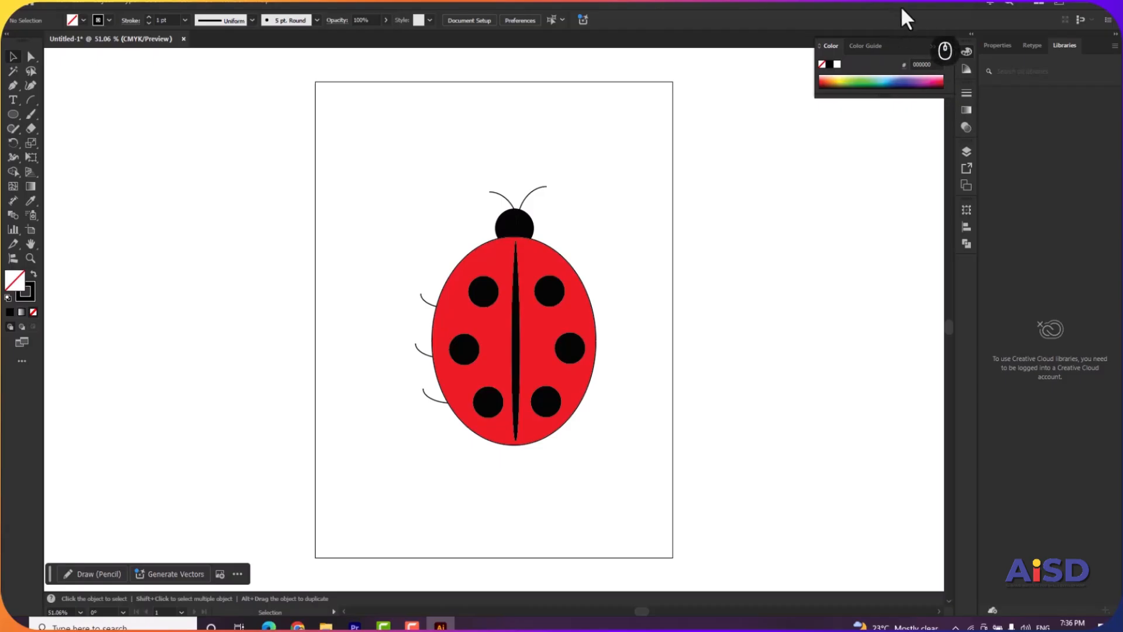
Copy the upper-left leg to the body's upper-right edge and reflect the copy across the vertical axis.
{"action": "left_click", "coordinate": [430, 310], "text": "alt"}
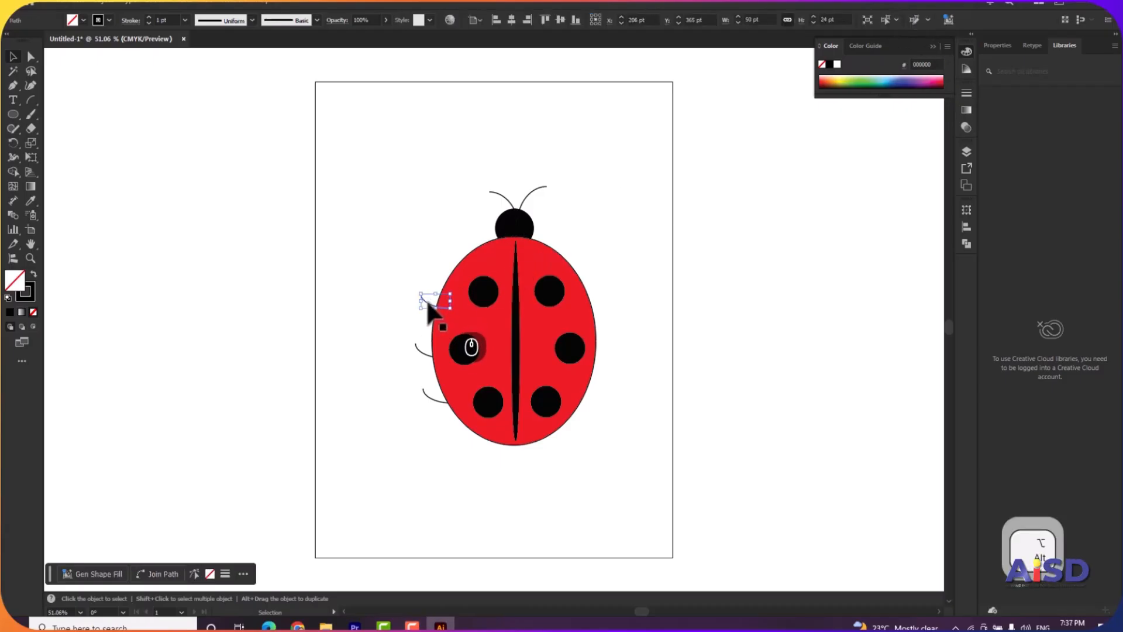
{"action": "left_click_drag", "start_coordinate": [429, 310], "coordinate": [595, 300]}
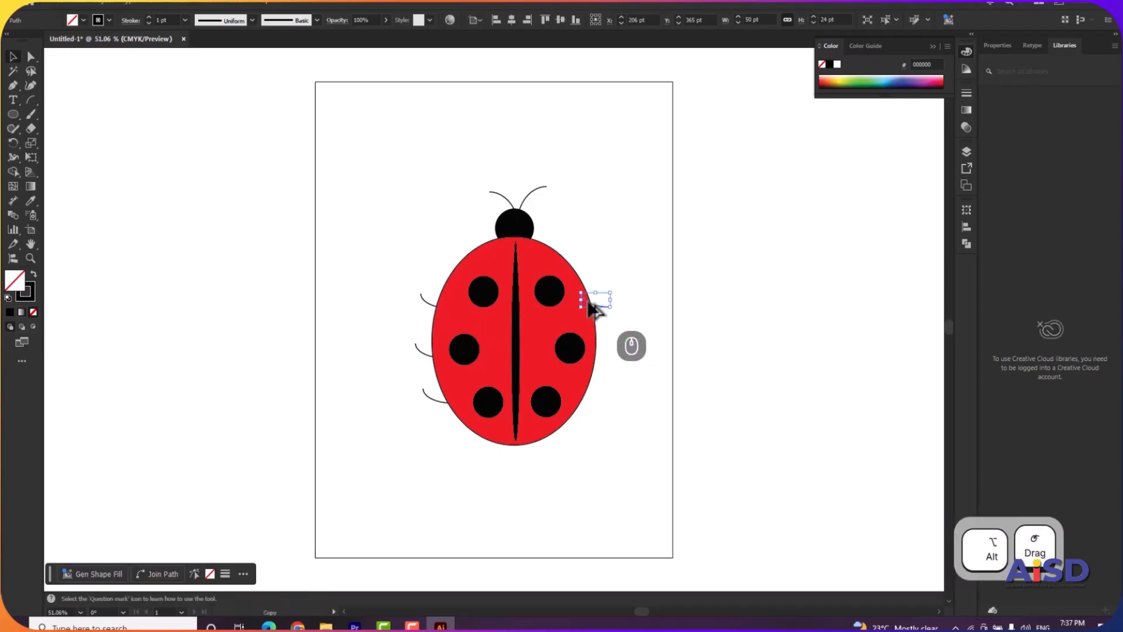
{"action": "right_click", "coordinate": [603, 307]}
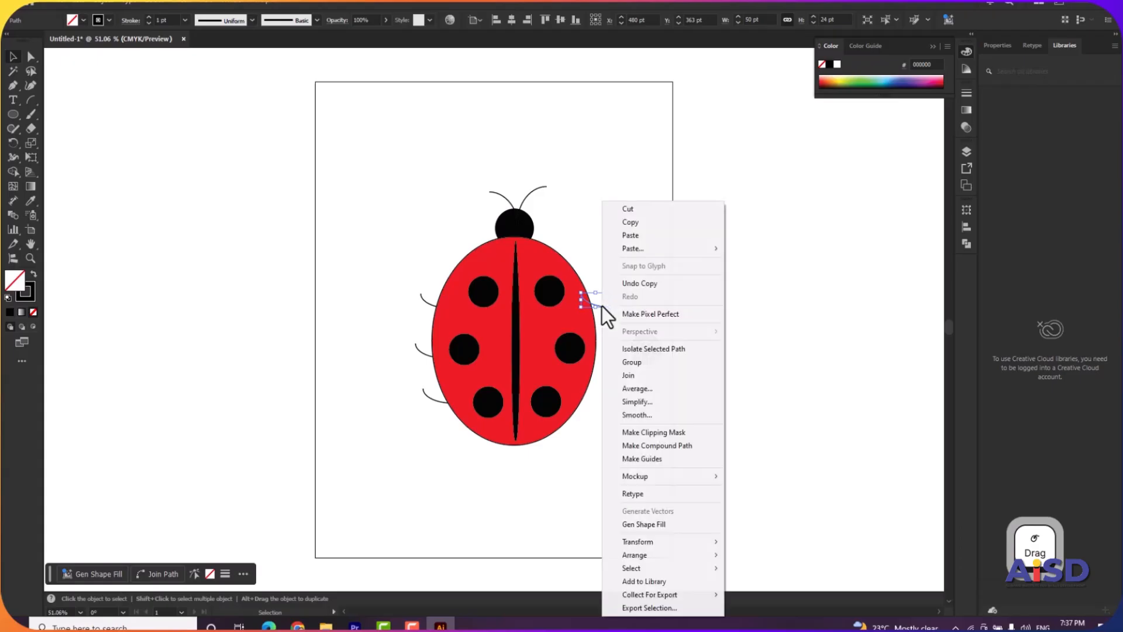
{"action": "mouse_move", "coordinate": [696, 543]}
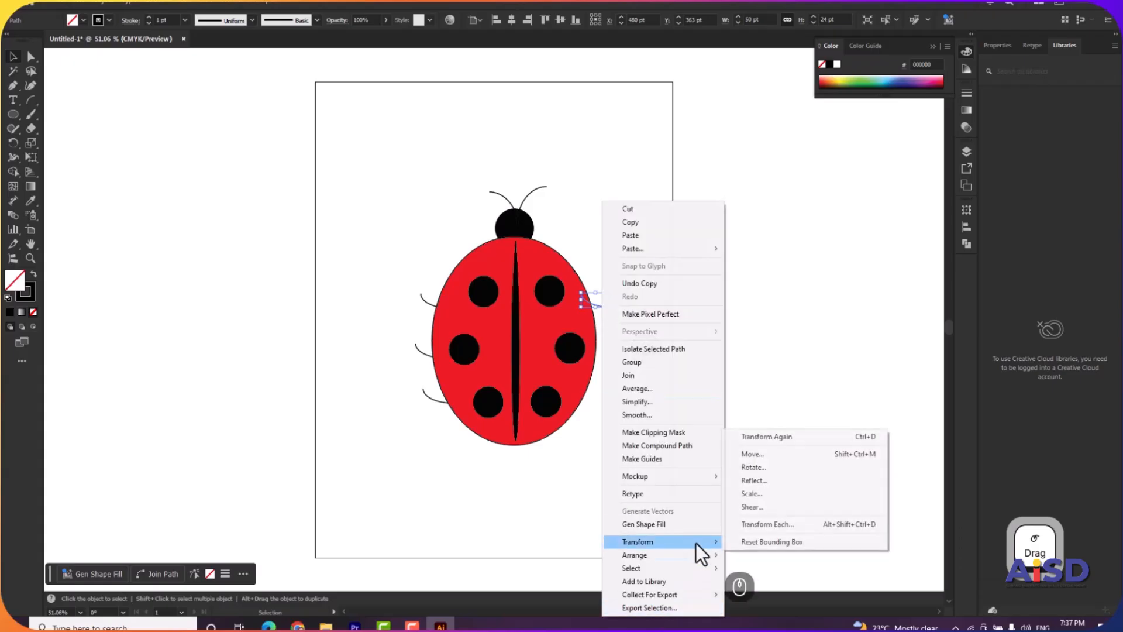
{"action": "left_click", "coordinate": [750, 481]}
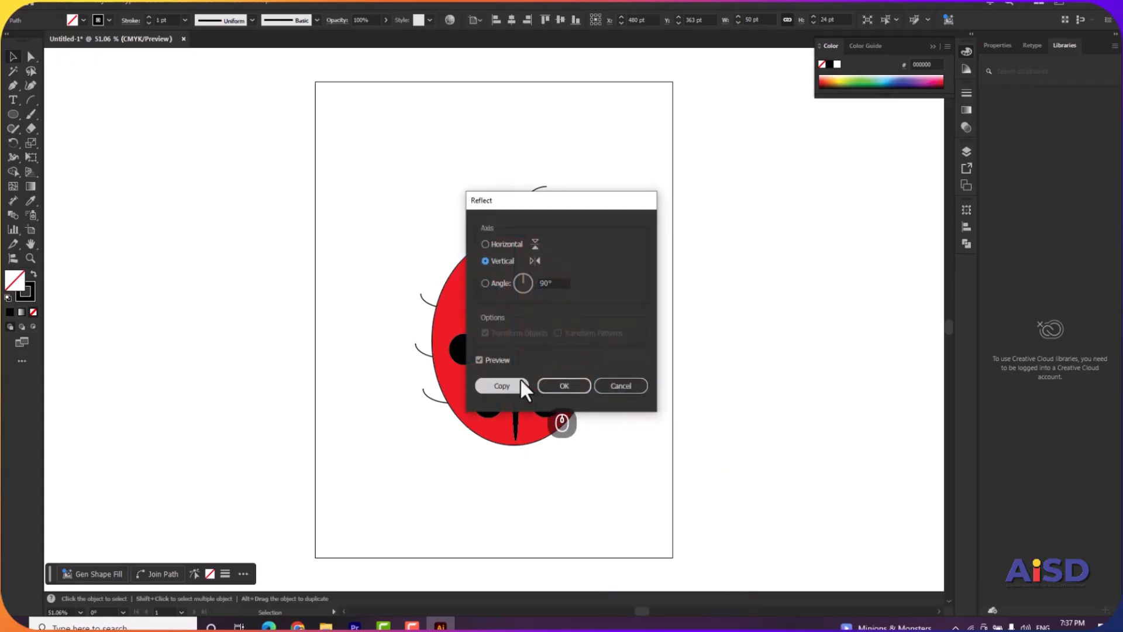
{"action": "left_click", "coordinate": [554, 388]}
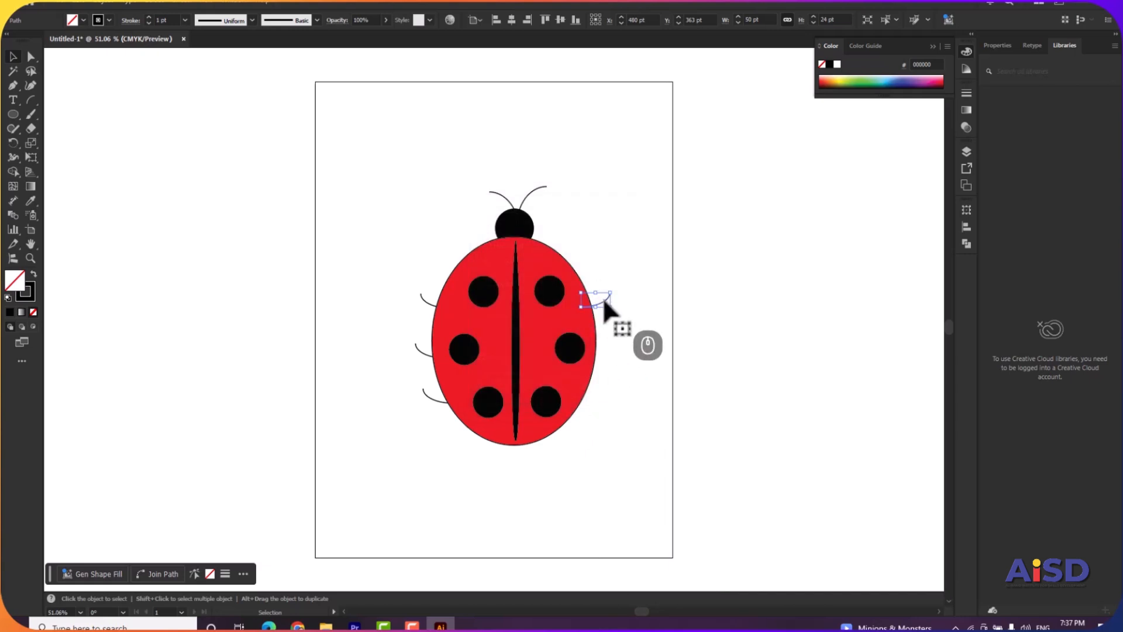
Duplicate the reflected leg twice down the body's right side and shift the lowest one against the body's edge.
{"action": "left_click_drag", "start_coordinate": [604, 303], "coordinate": [611, 361]}
{"action": "key", "text": "ctrl+d"}
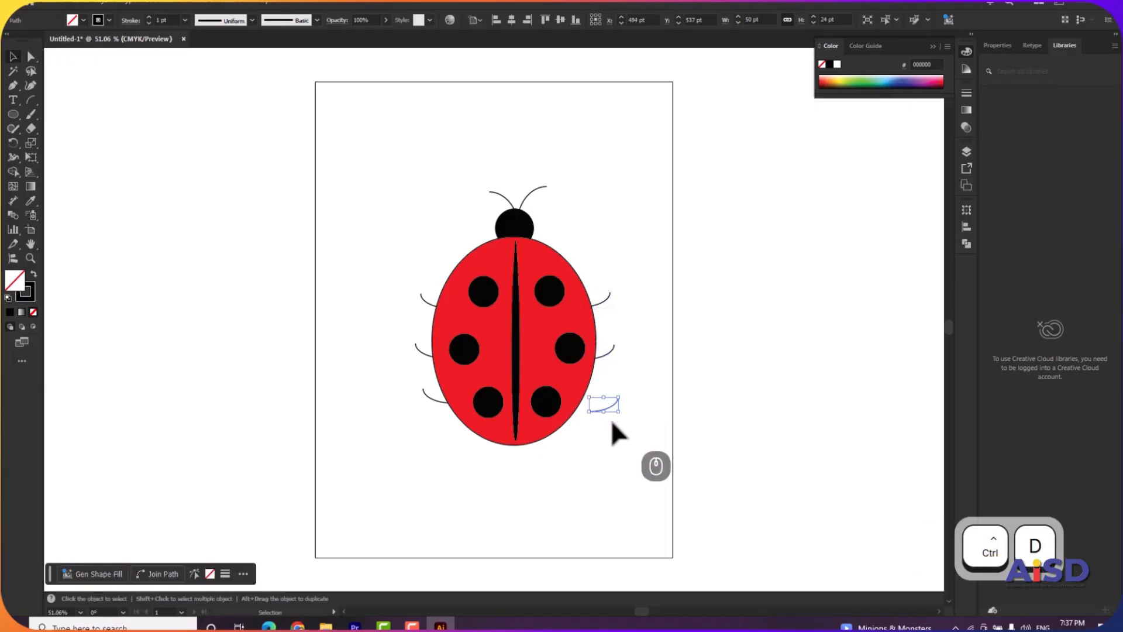
{"action": "left_click_drag", "start_coordinate": [610, 402], "coordinate": [591, 402]}
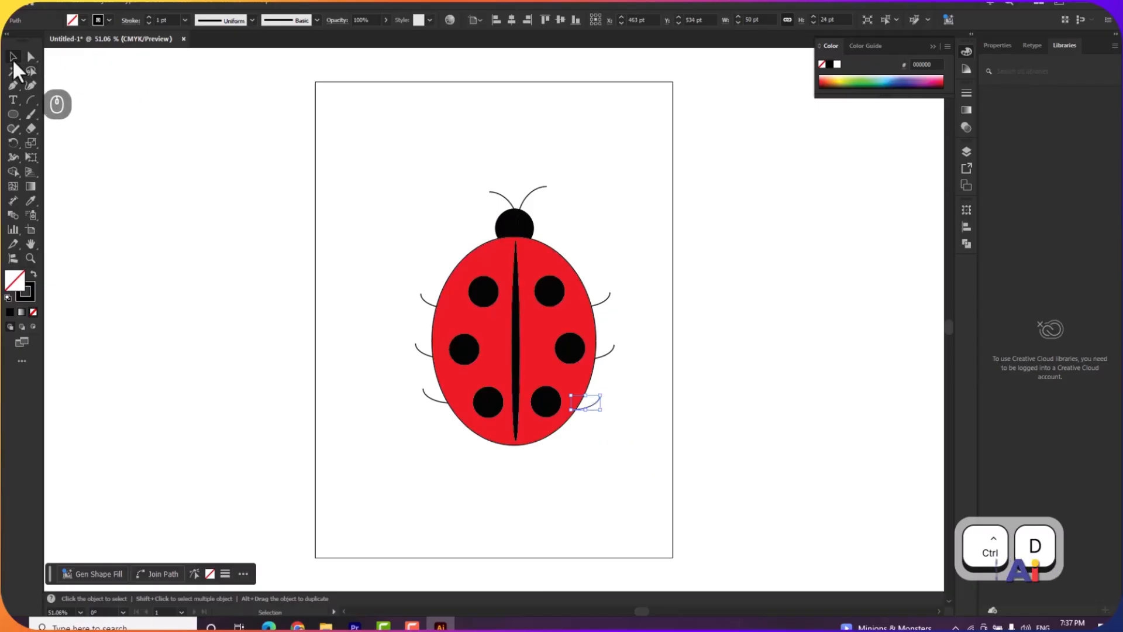
{"action": "left_click", "coordinate": [356, 156]}
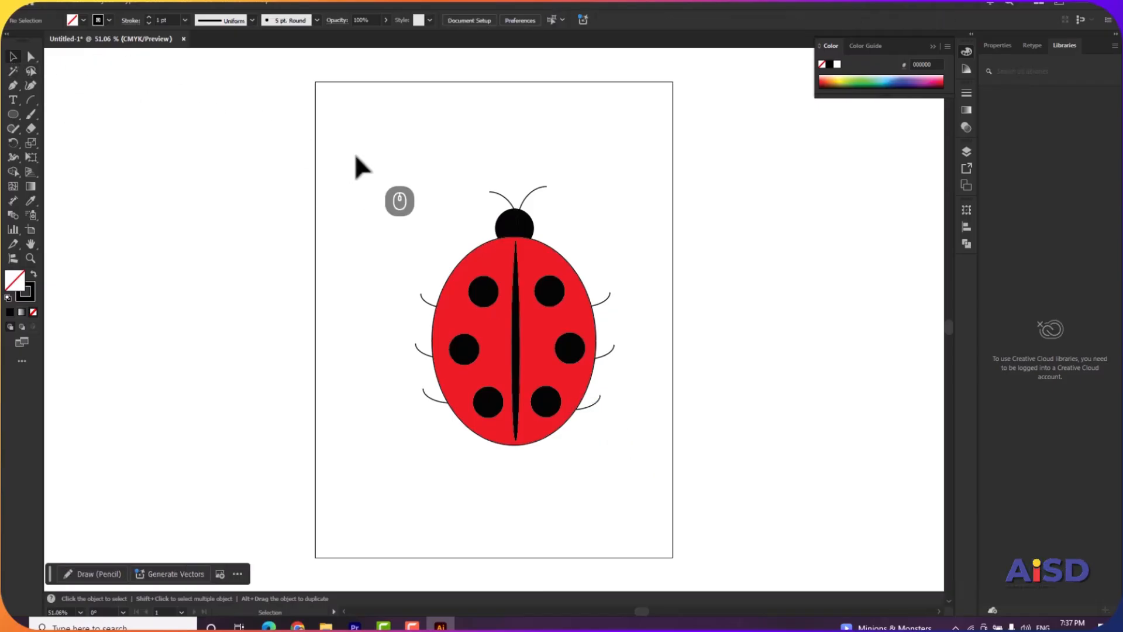